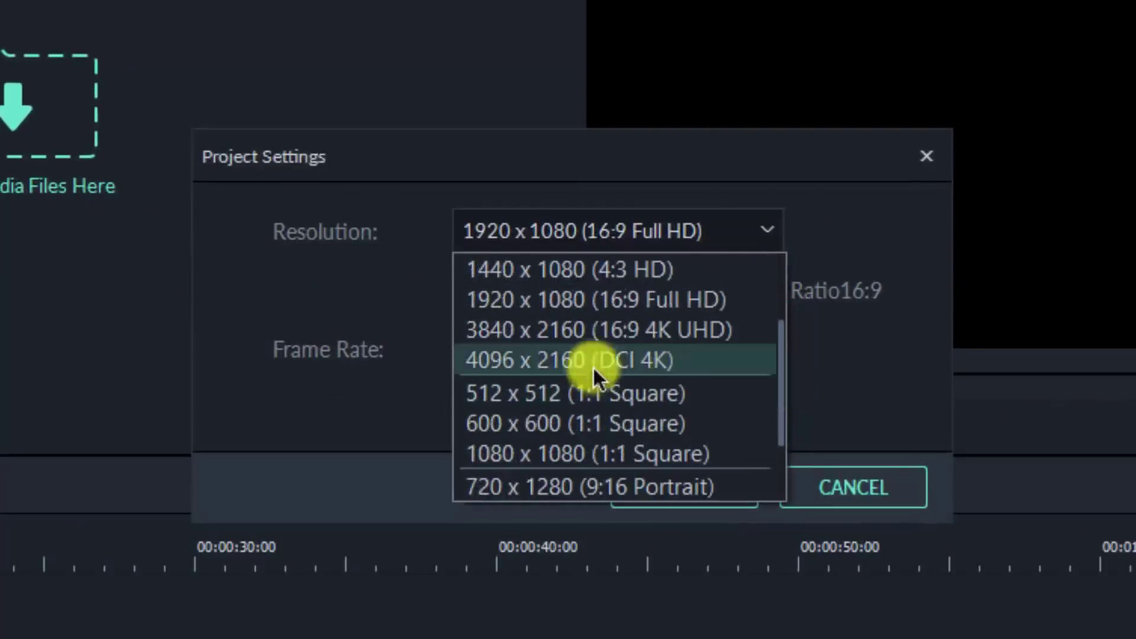
Step: Configure the project settings to 1920 x 1080 (16:9 Full HD) resolution and a 25 fps frame rate
left_click(787, 356)
left_click(765, 303)
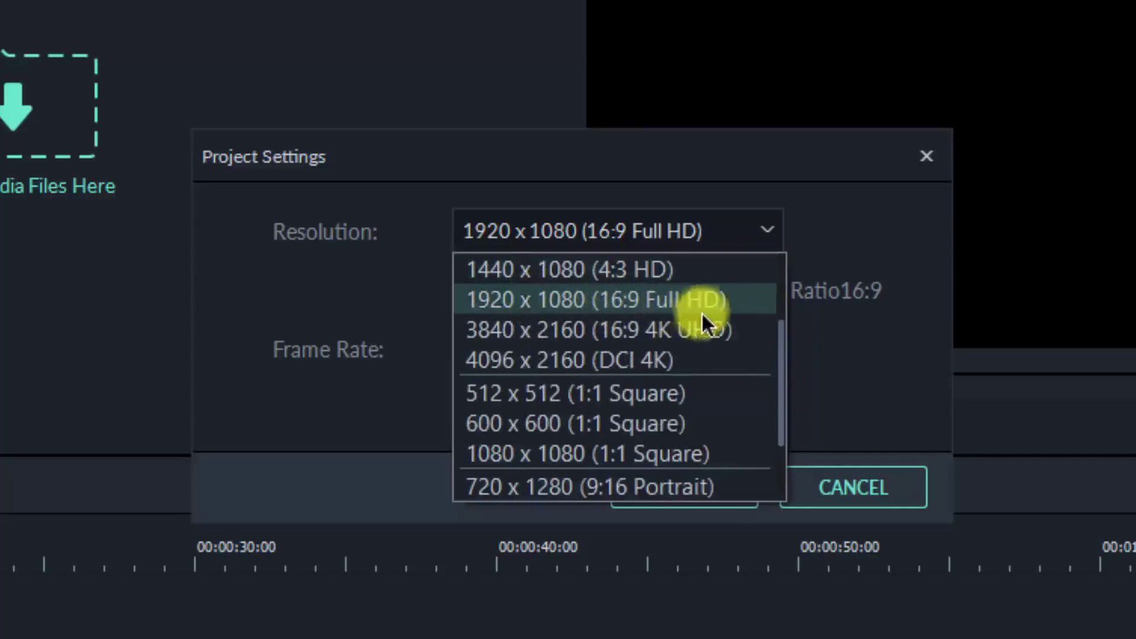
left_click(718, 310)
left_click(618, 345)
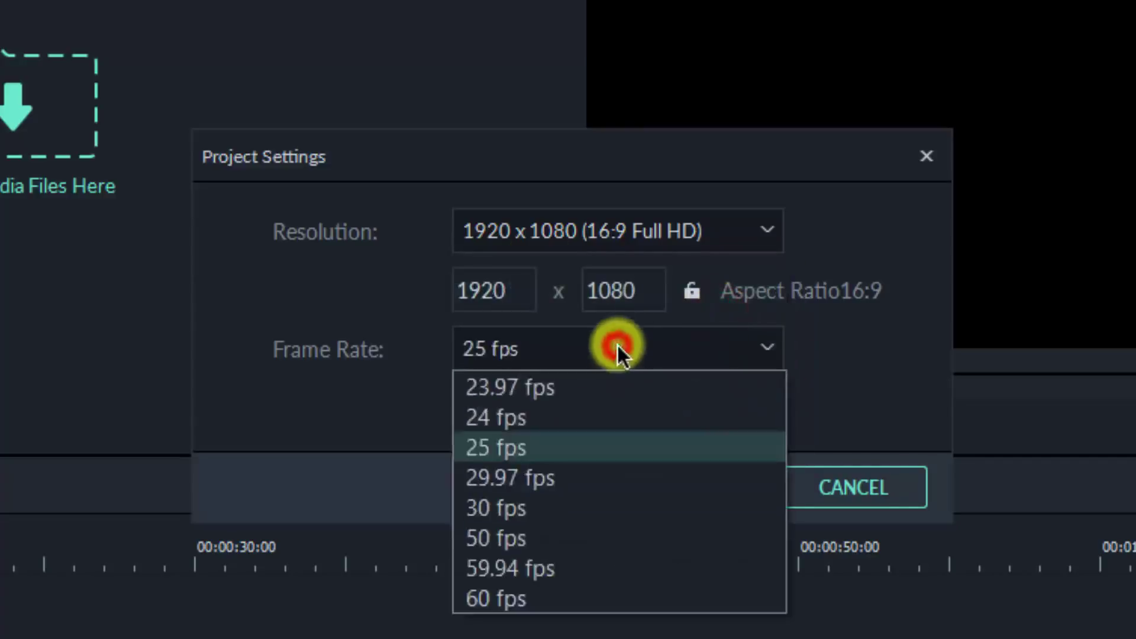
left_click(618, 345)
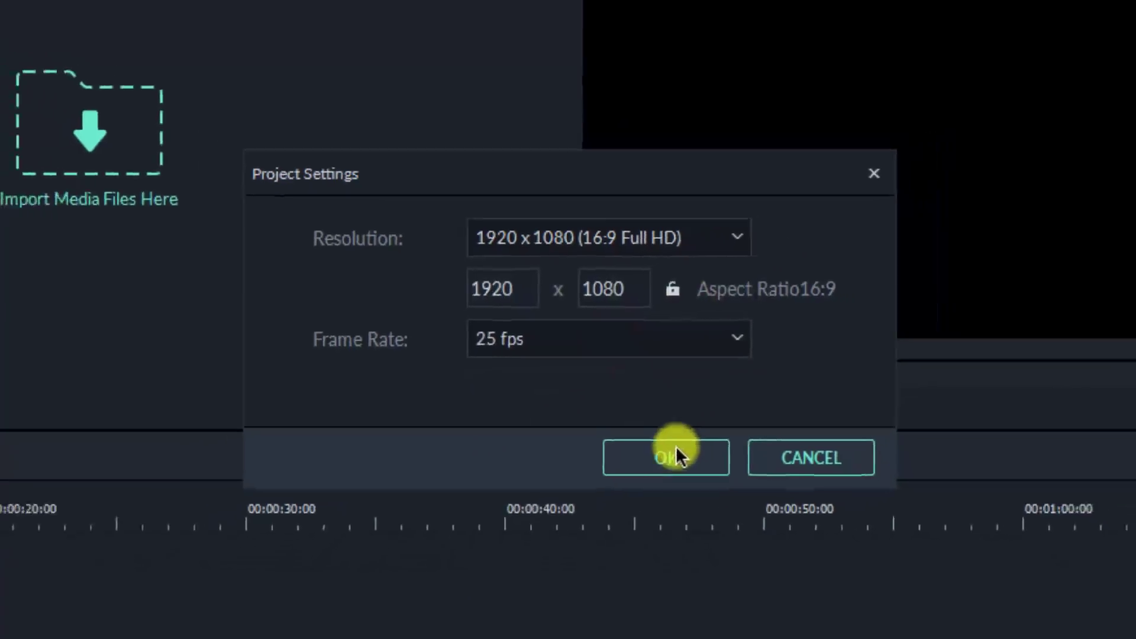
left_click(683, 484)
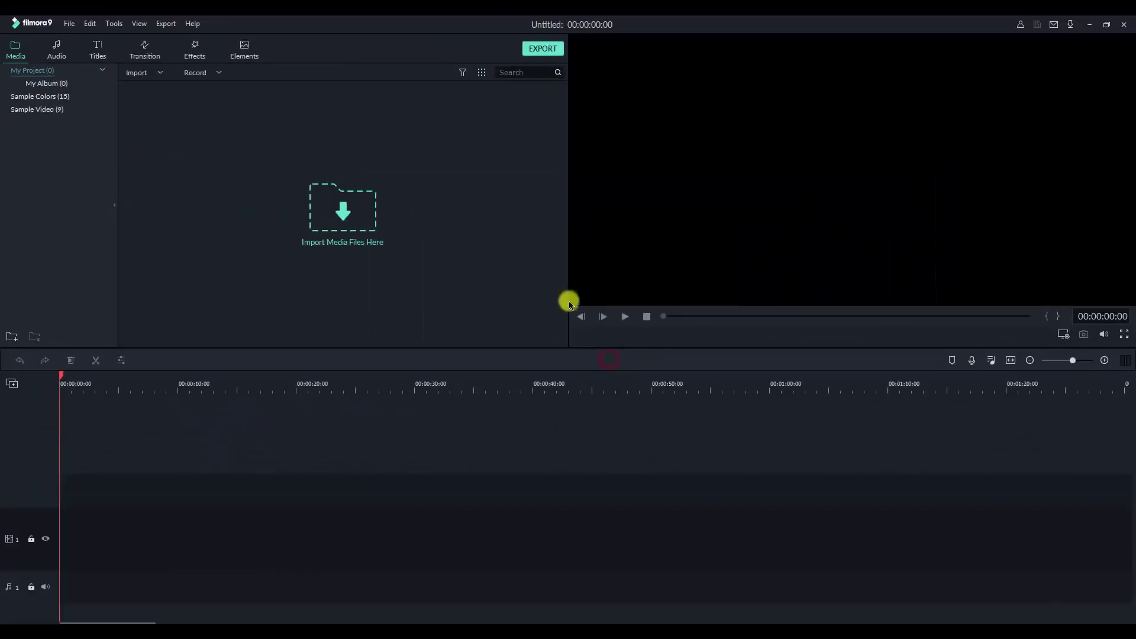
Step: Import the Cruise Ship - 3713 video from the Footages folder into the project media
left_click(345, 224)
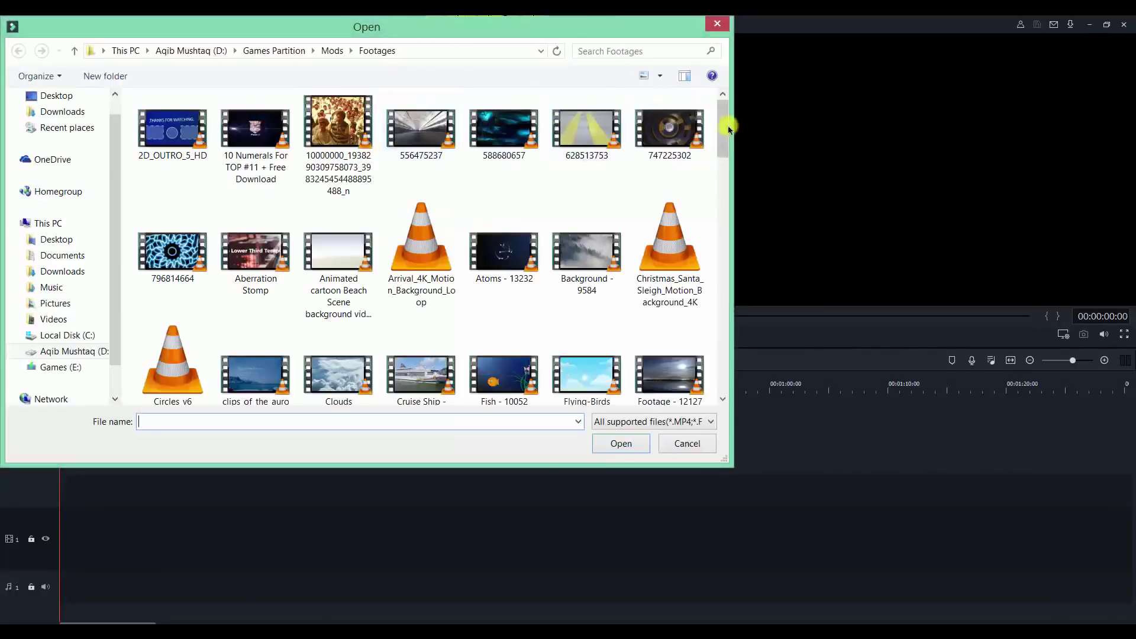
left_click_drag(724, 136, 724, 169)
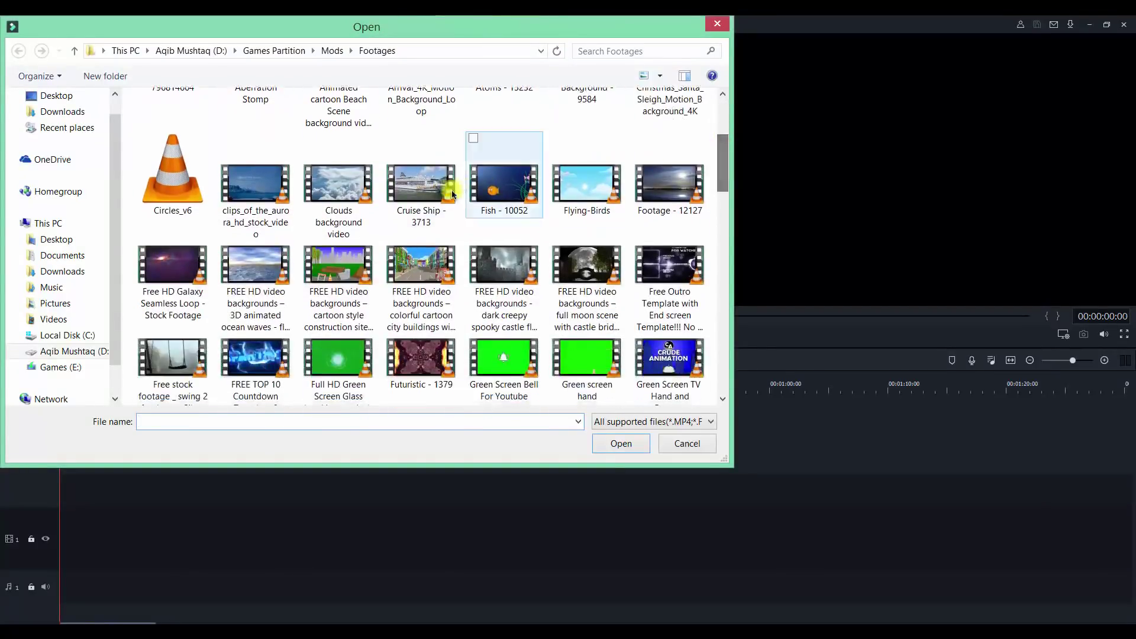
left_click(453, 195)
left_click(621, 445)
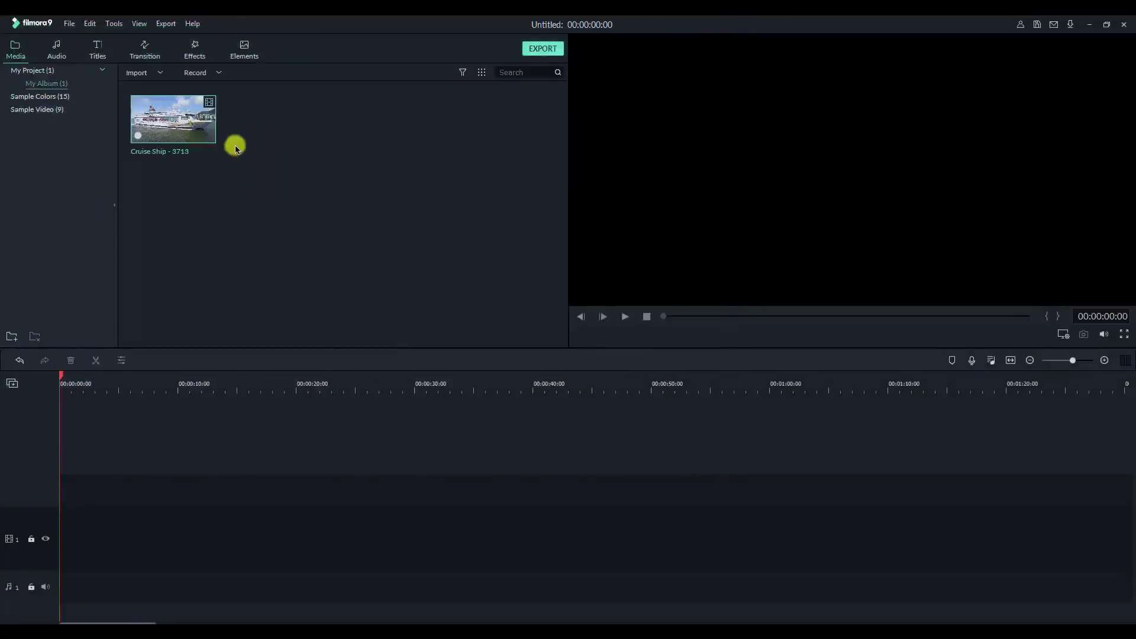
Step: Place the Cruise Ship - 3713 clip at the start of the timeline and match the project settings to the media
left_click(197, 134)
left_click_drag(197, 135, 55, 437)
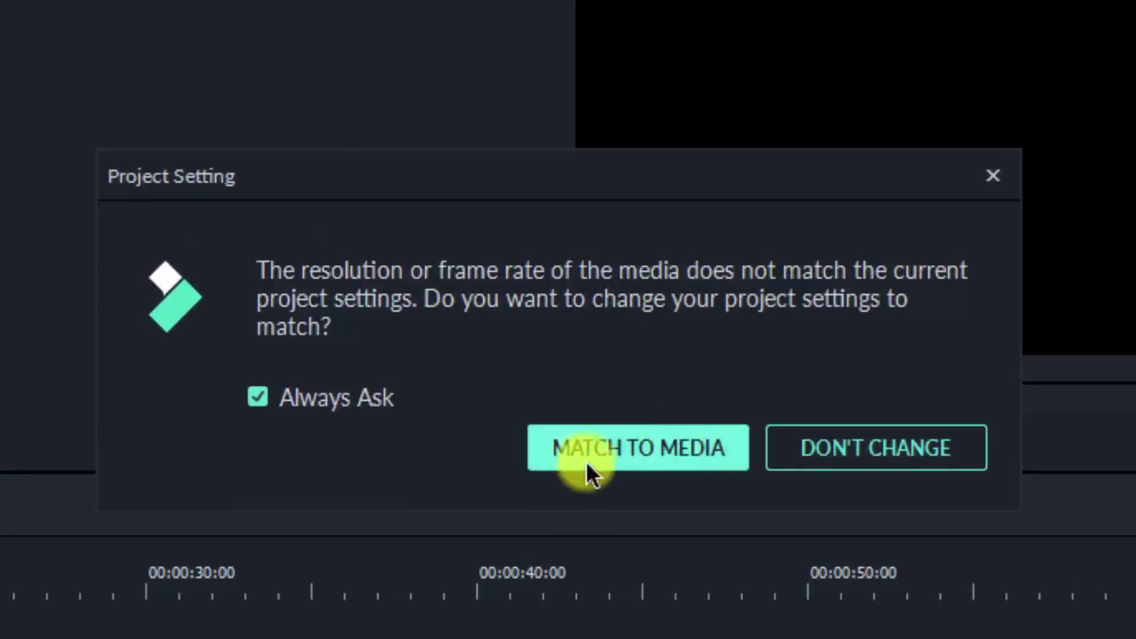
left_click(631, 458)
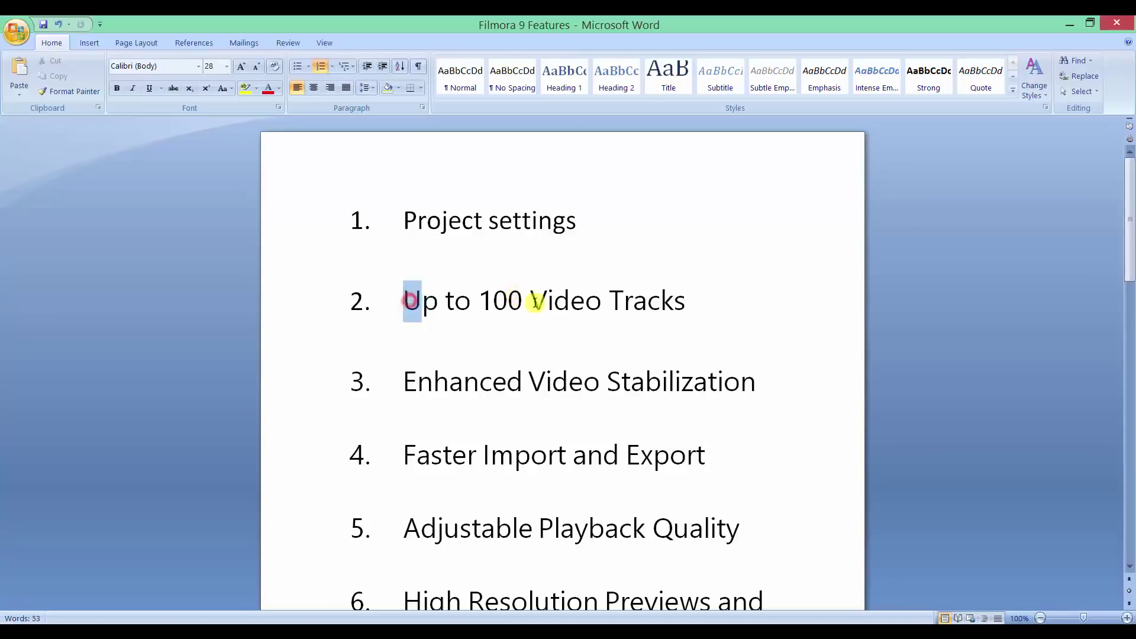
Step: Stack three more copies of the Cruise Ship - 3713 clip on video tracks 3, 4 and 5 at the timeline's start
key("Down")
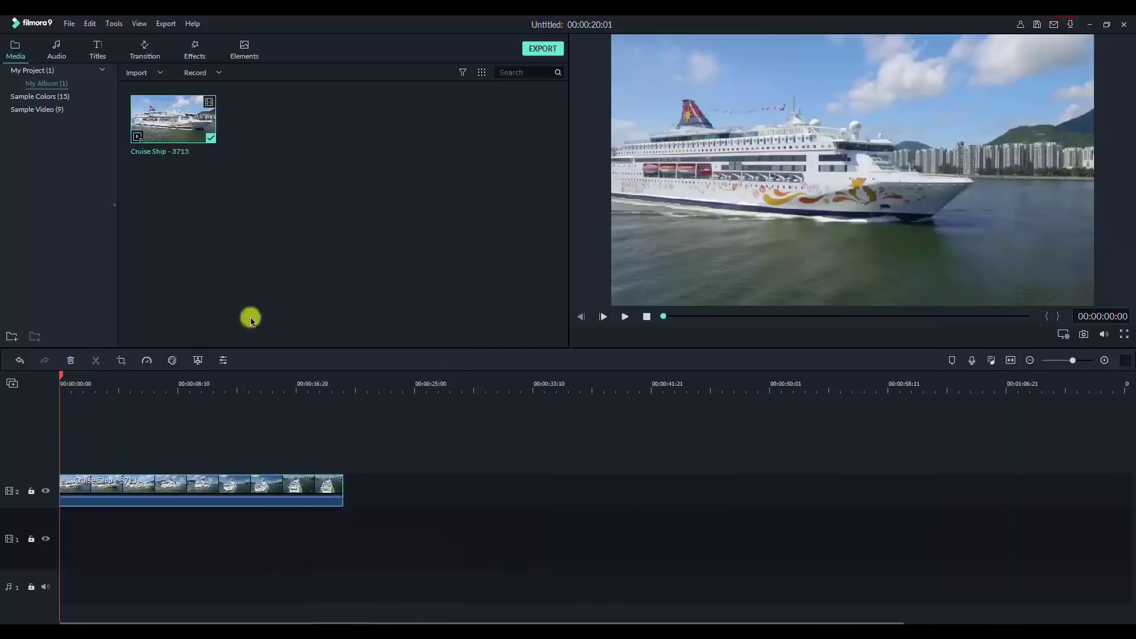
left_click(96, 417)
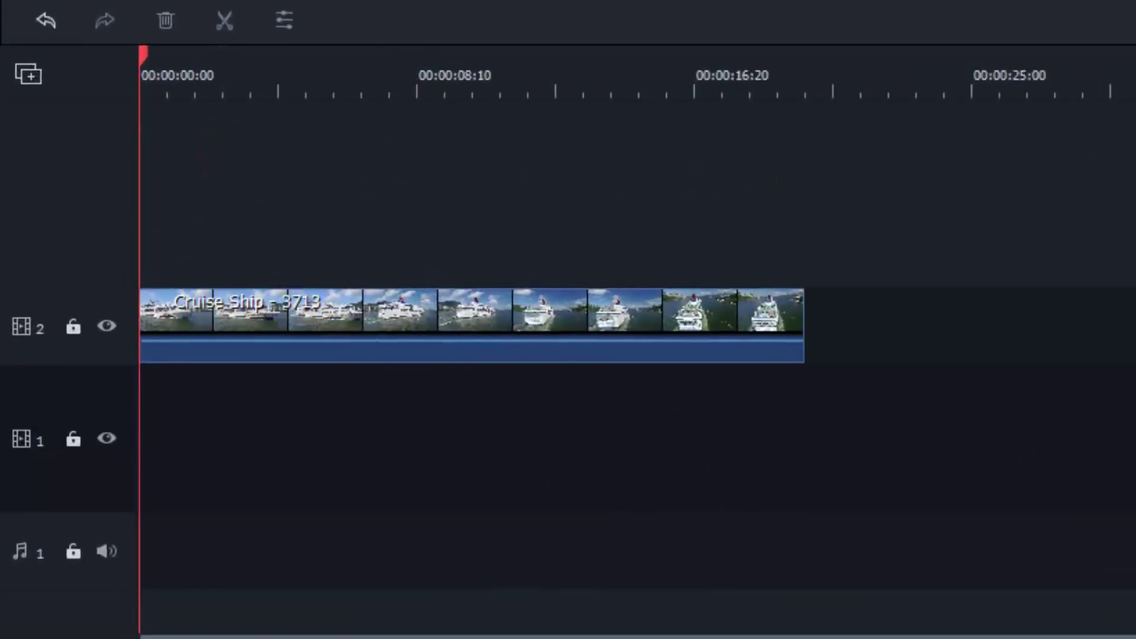
left_click_drag(312, 165, 154, 158)
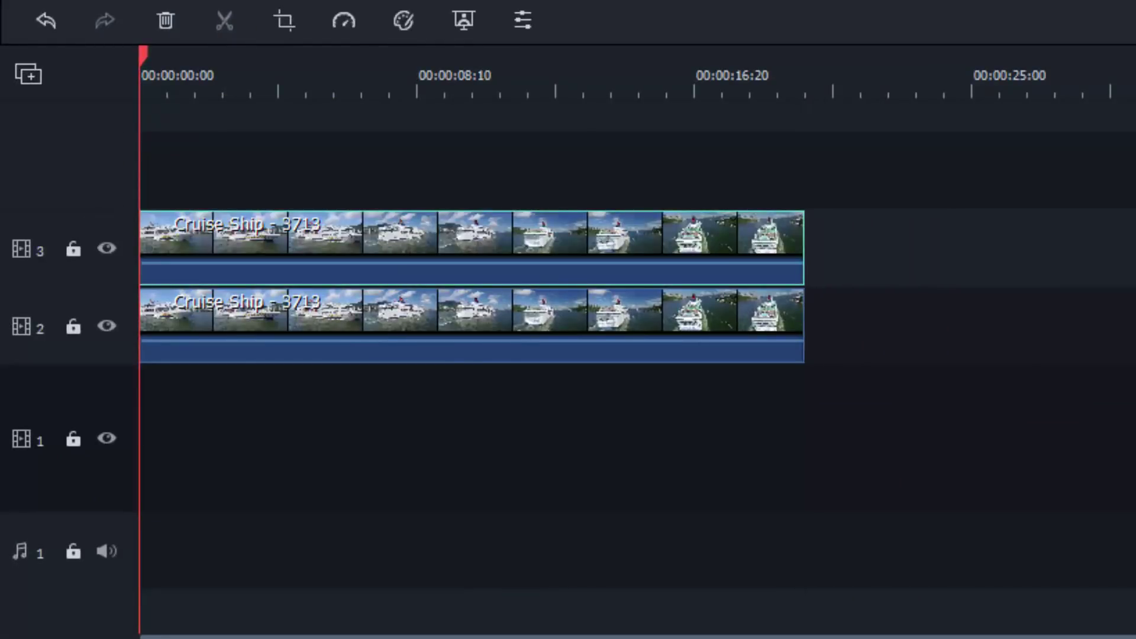
left_click_drag(257, 197, 133, 158)
left_click_drag(218, 203, 147, 139)
left_click(349, 219)
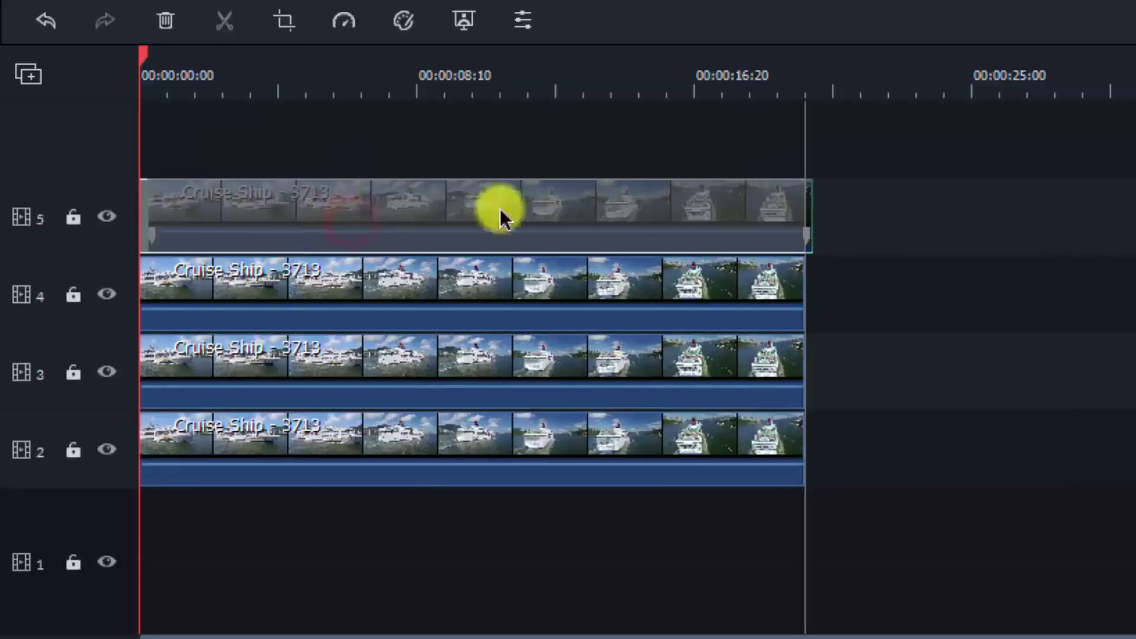
Step: Delete the clip copies on tracks 3, 4 and 5 and move the remaining clip up to a new track 6
left_click_drag(832, 153, 691, 384)
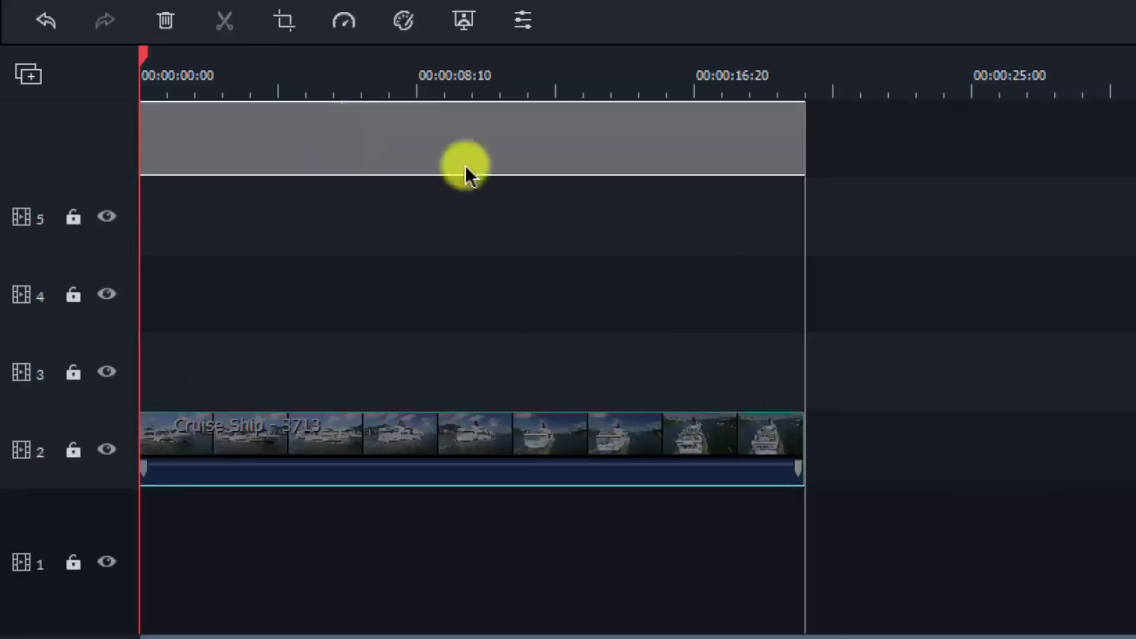
left_click_drag(464, 170, 477, 195)
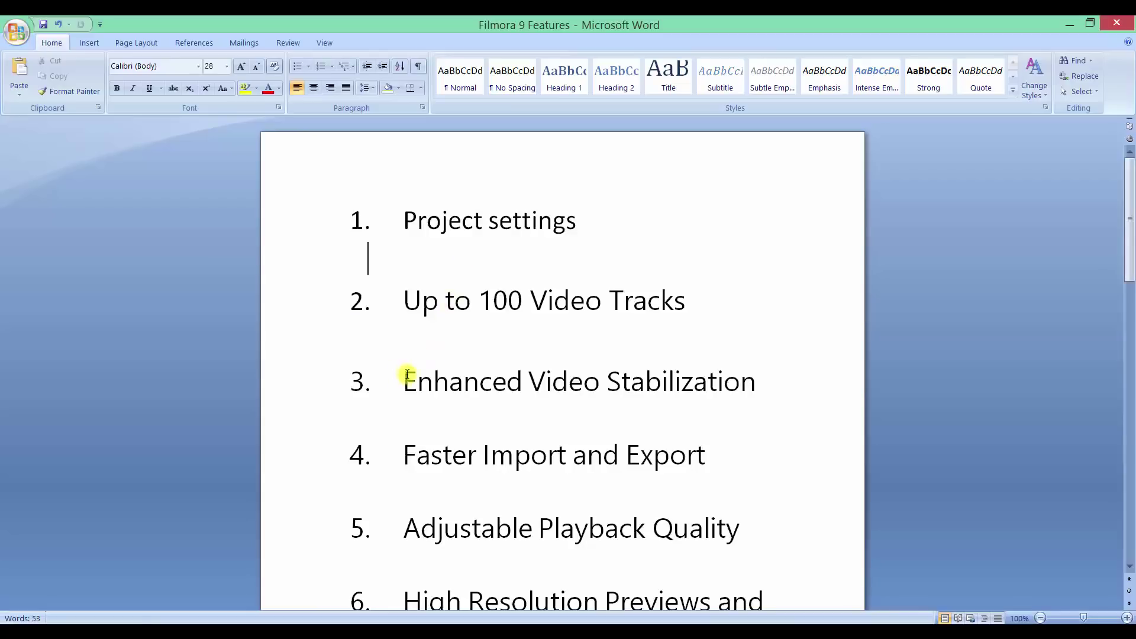
Step: Enable Stabilization for the cruise ship clip on track 6, cancel its analysis and accept the clip settings
left_click_drag(406, 375, 742, 374)
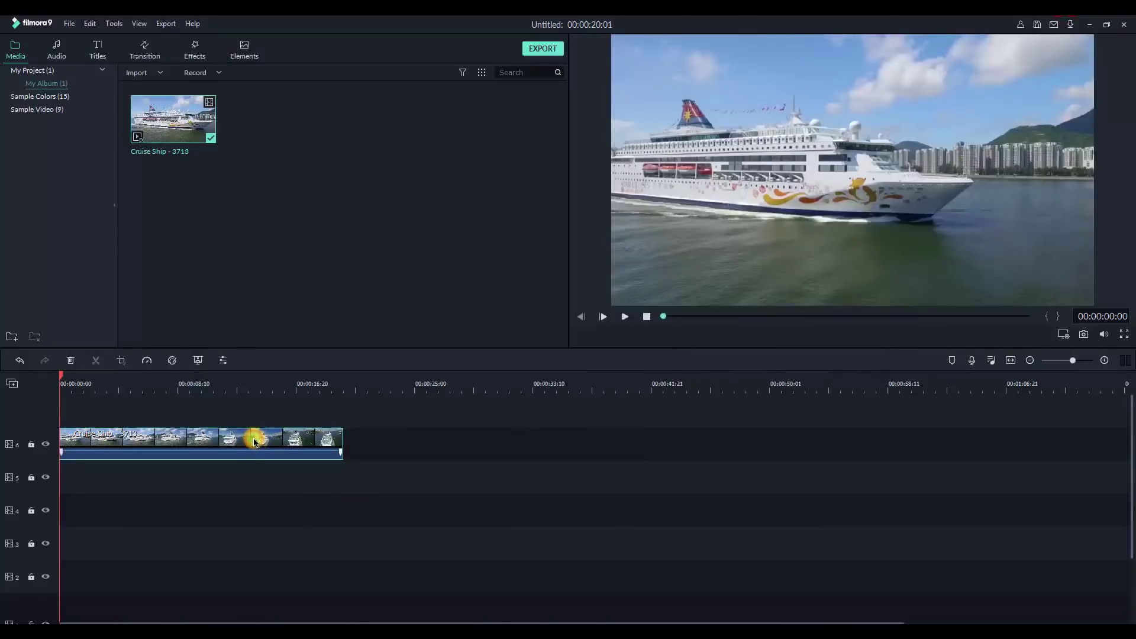
double_click(254, 441)
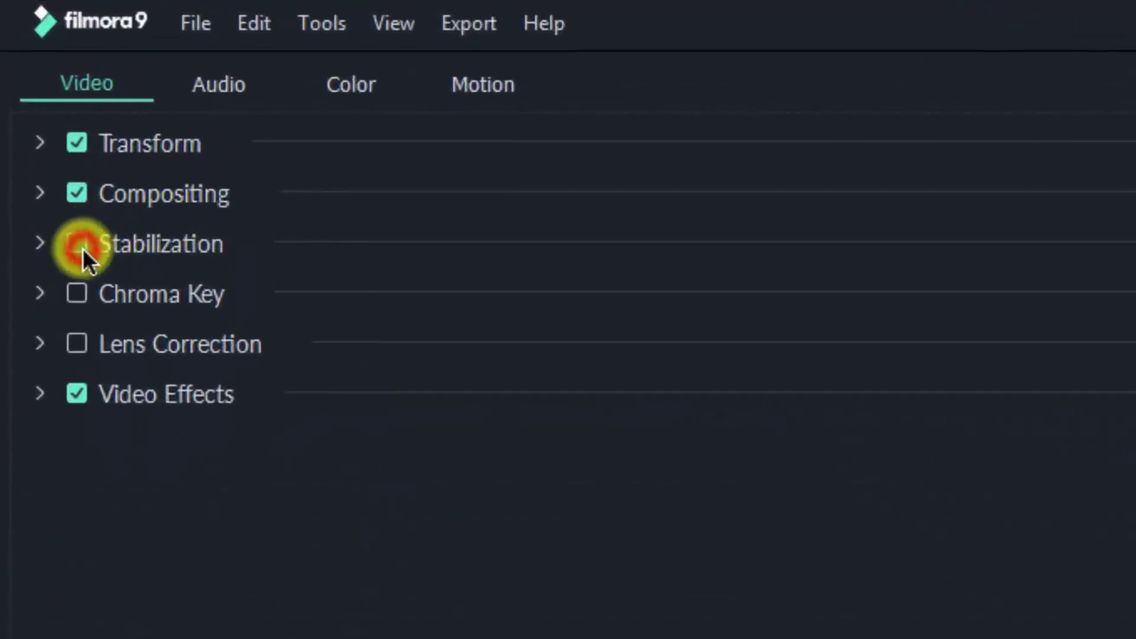
left_click(78, 245)
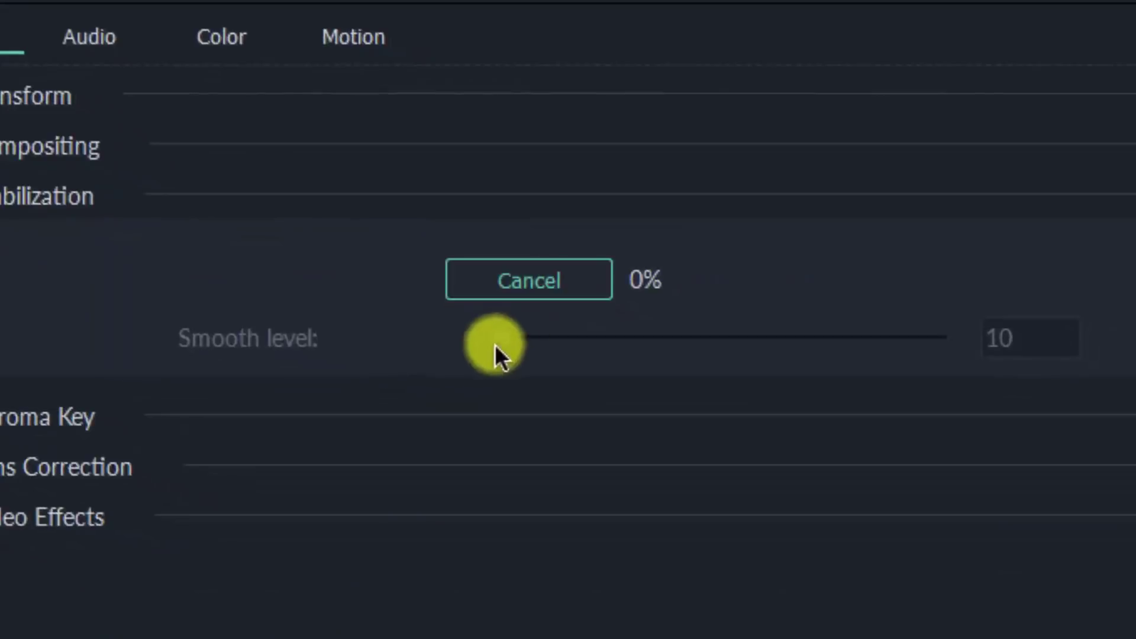
left_click_drag(499, 345, 667, 342)
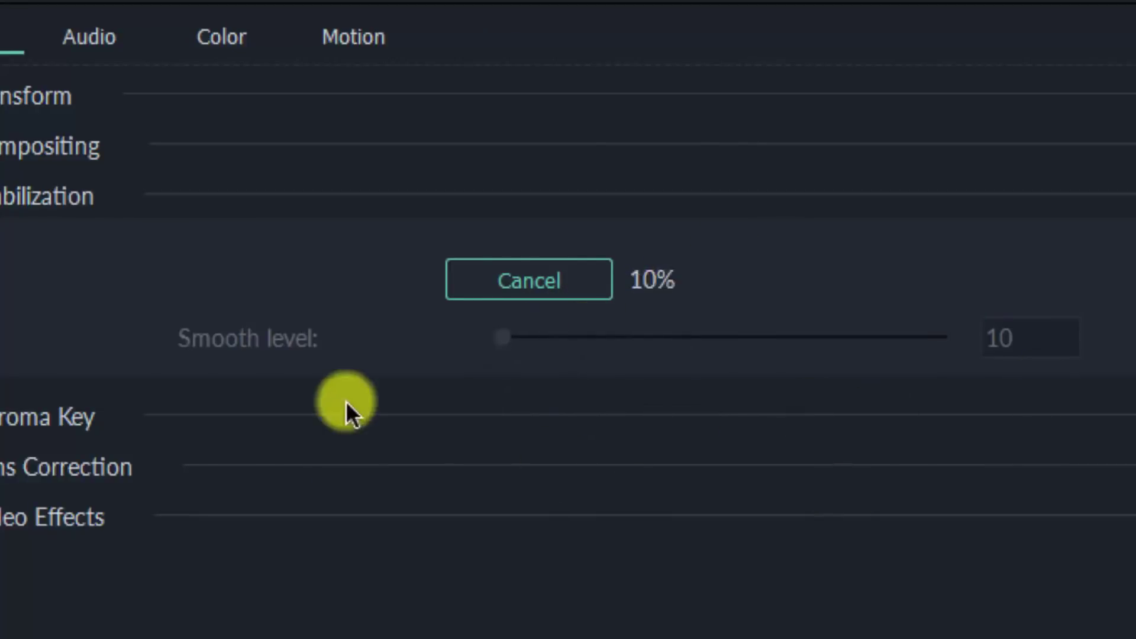
left_click(568, 283)
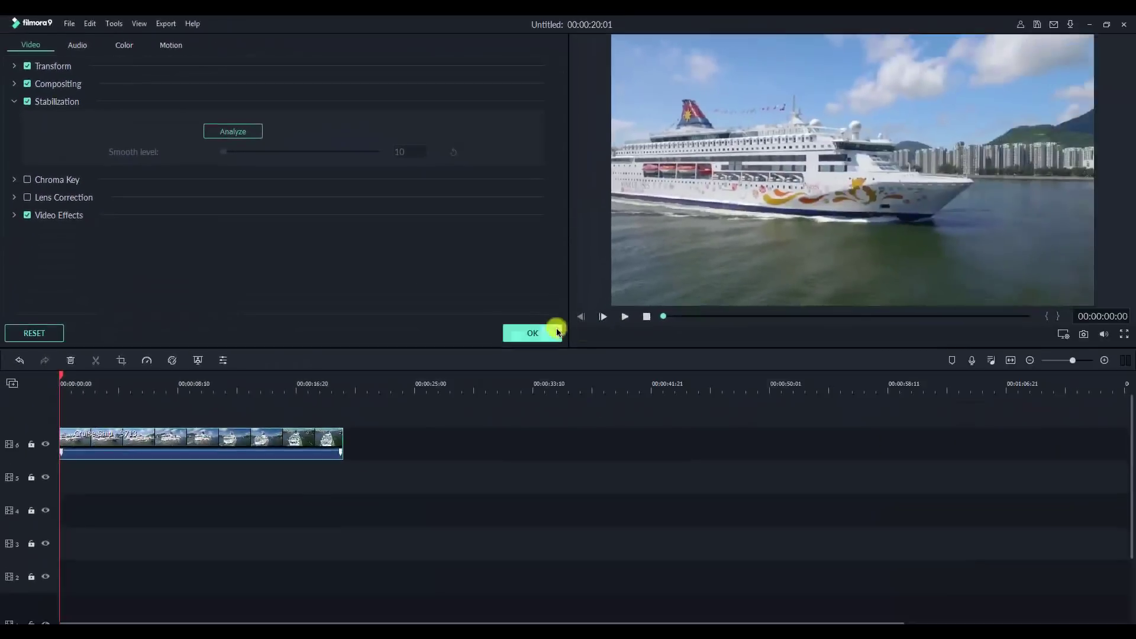
left_click(552, 330)
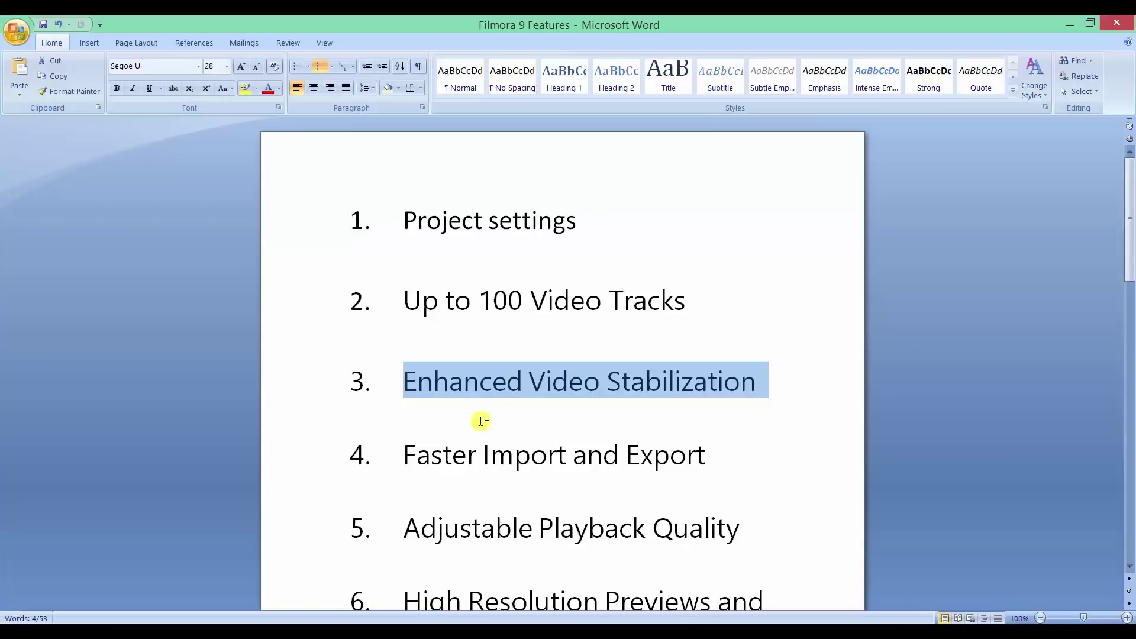
Step: Switch to the Word feature list and highlight the items "Faster Import and Export" and "Adjustable Playback Quality"
left_click(503, 408)
left_click_drag(403, 456, 703, 457)
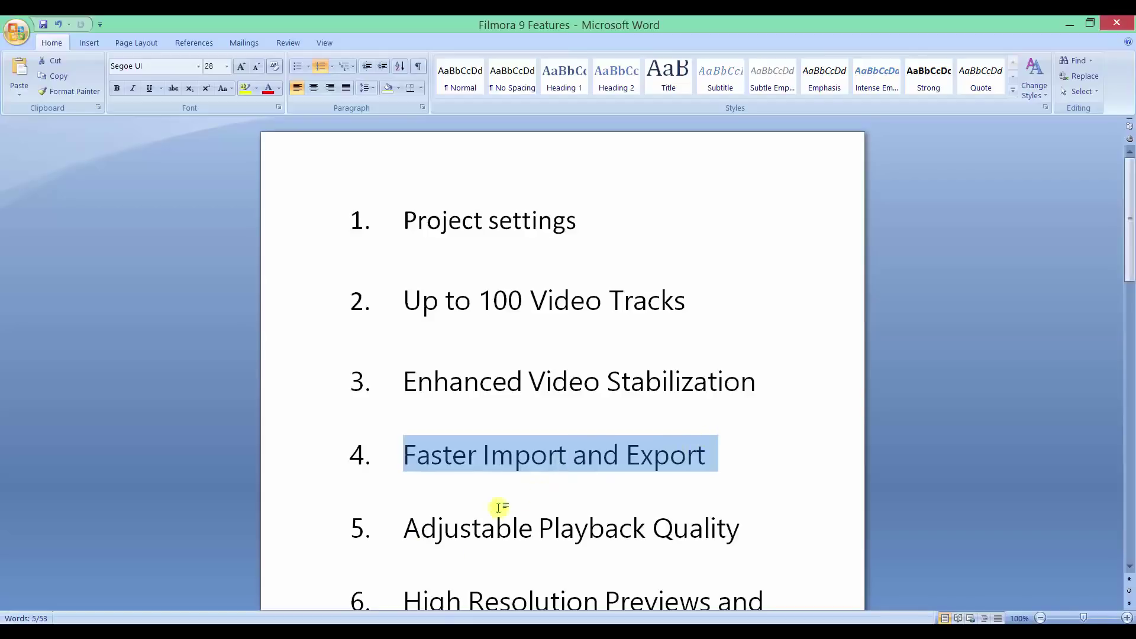
left_click(413, 528)
left_click(717, 534, "shift")
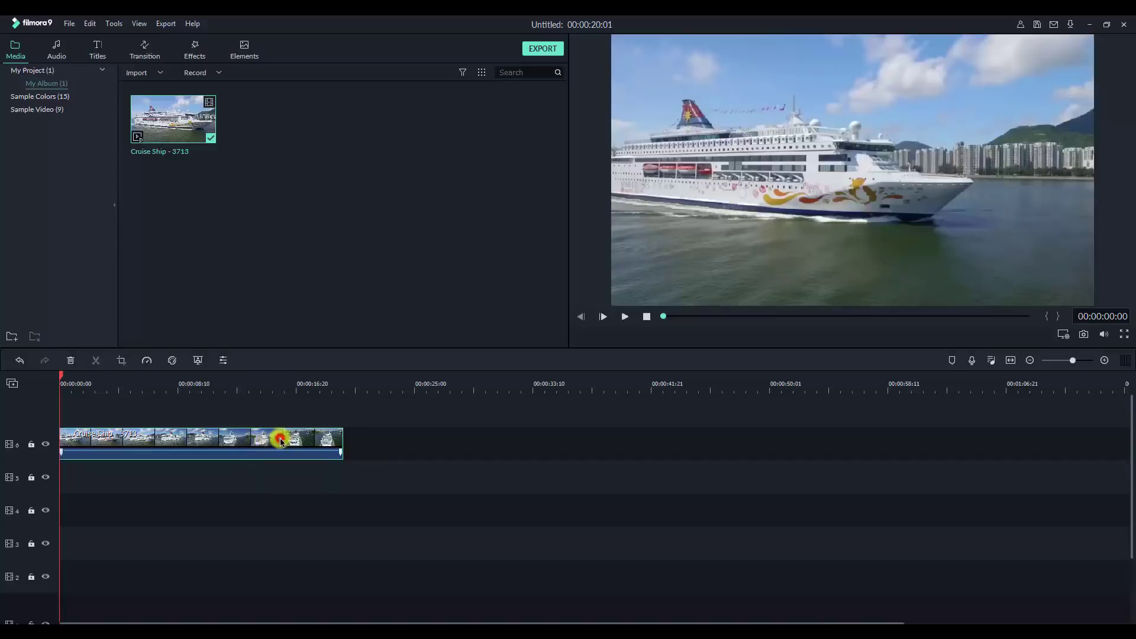
Step: Switch back to Filmora and set the preview's playback quality to Full
left_click(145, 472)
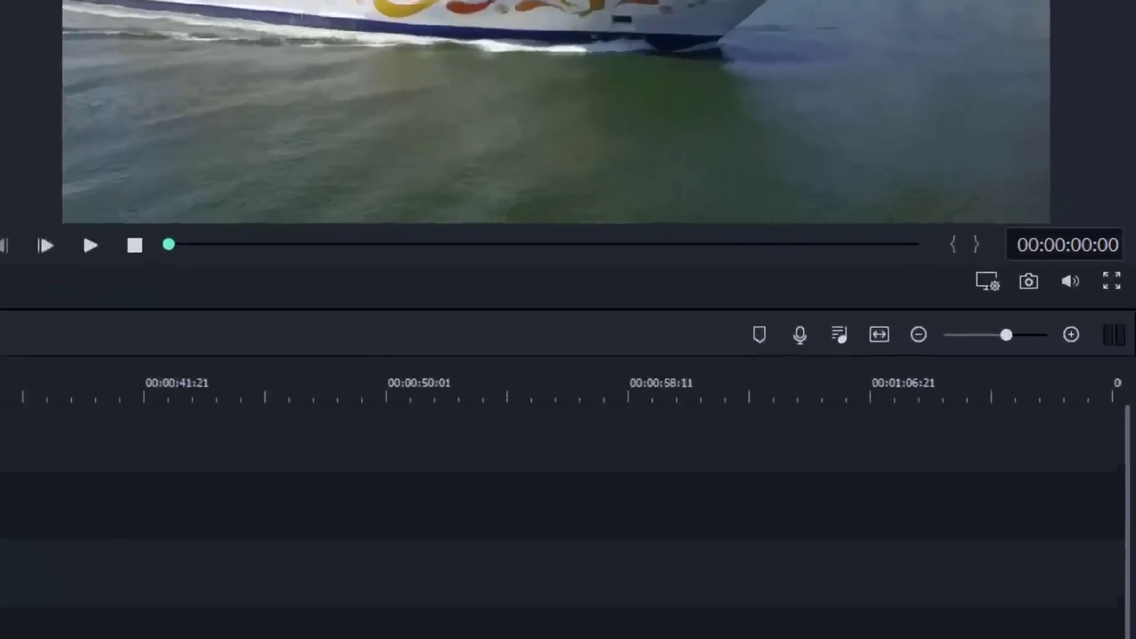
left_click(992, 283)
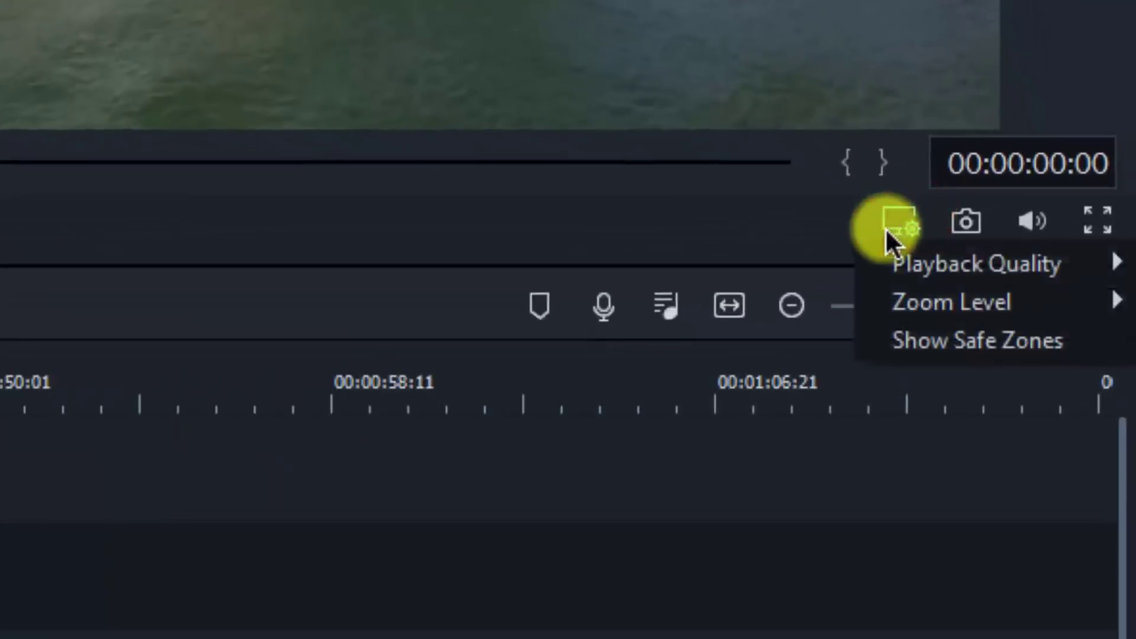
mouse_move(951, 260)
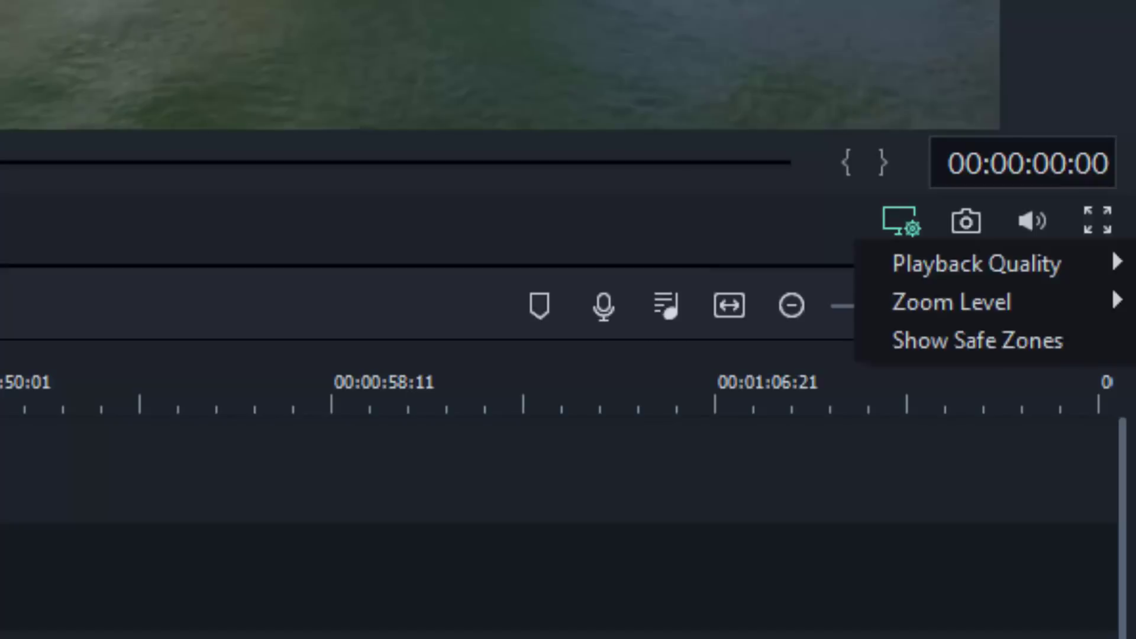
left_click(826, 264)
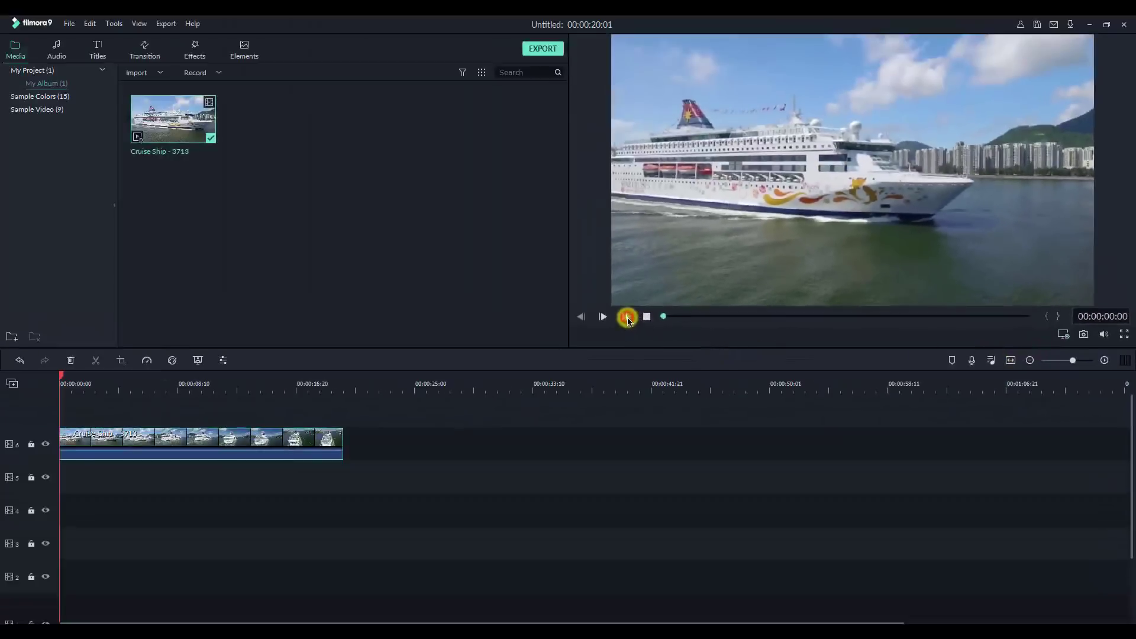
Step: Play and scrub the cruise ship clip to about 3 seconds and check that frame in full-screen view
left_click(627, 317)
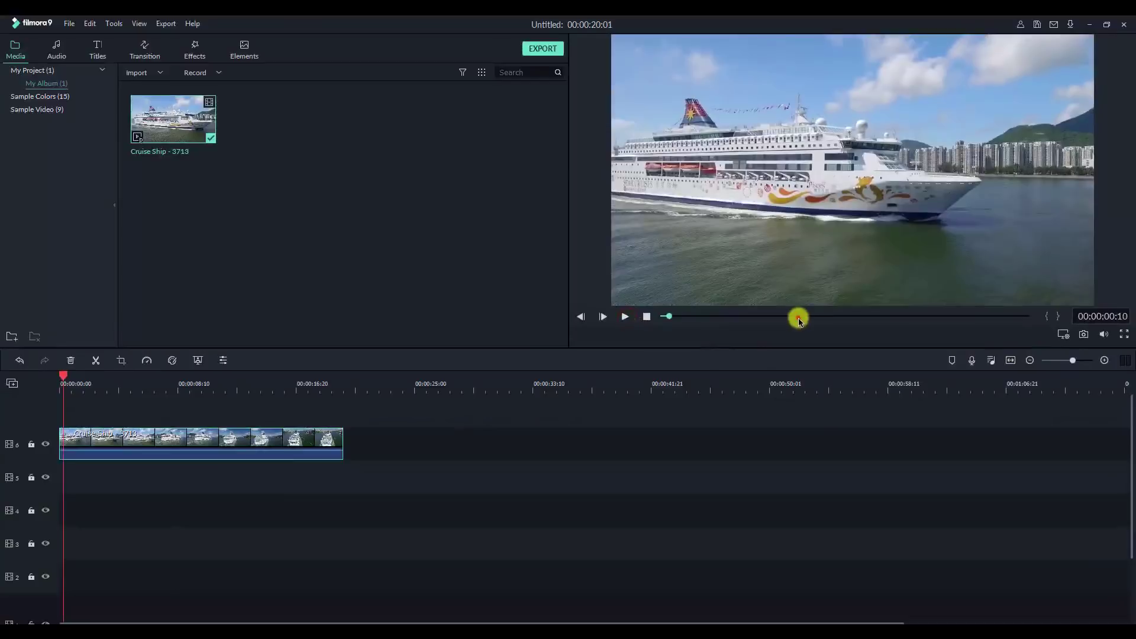
left_click_drag(798, 320, 682, 316)
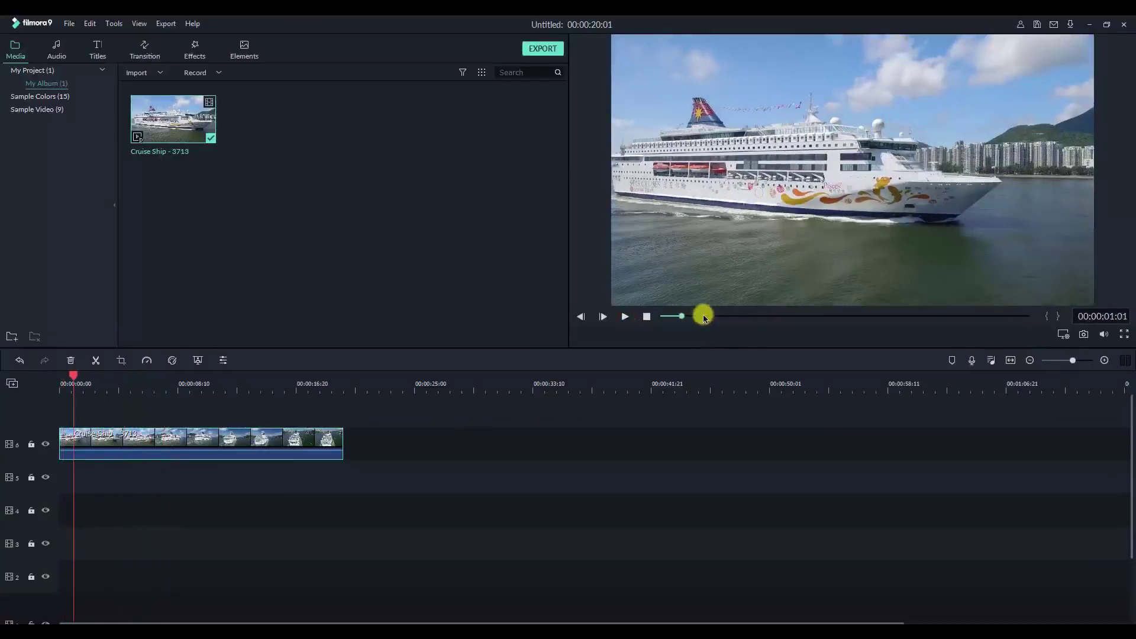
left_click(728, 315)
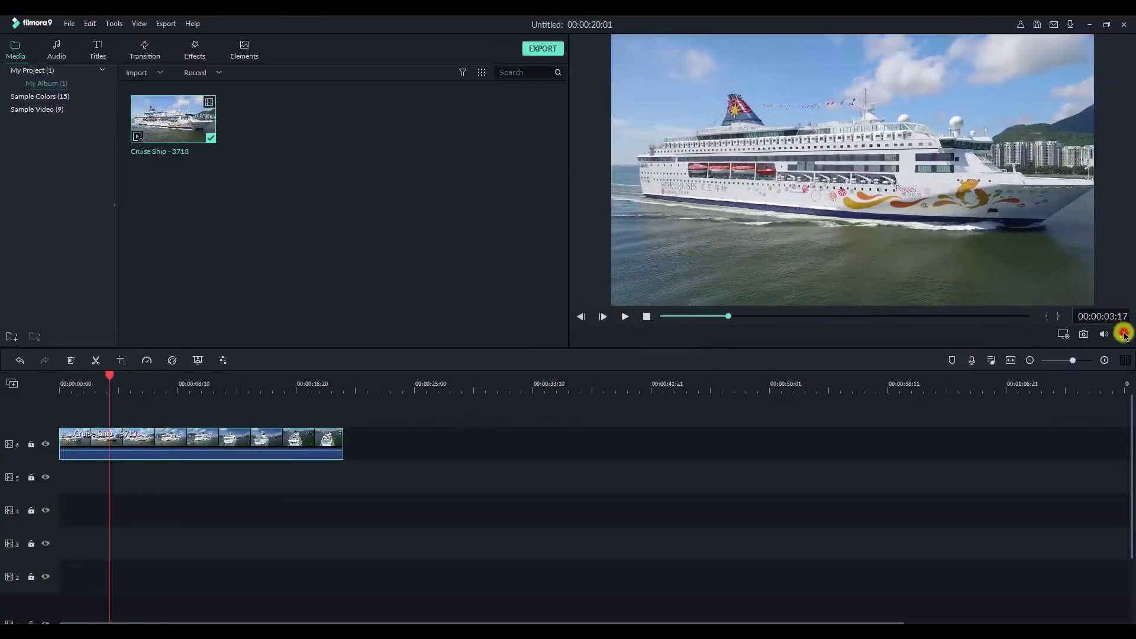
left_click(1124, 336)
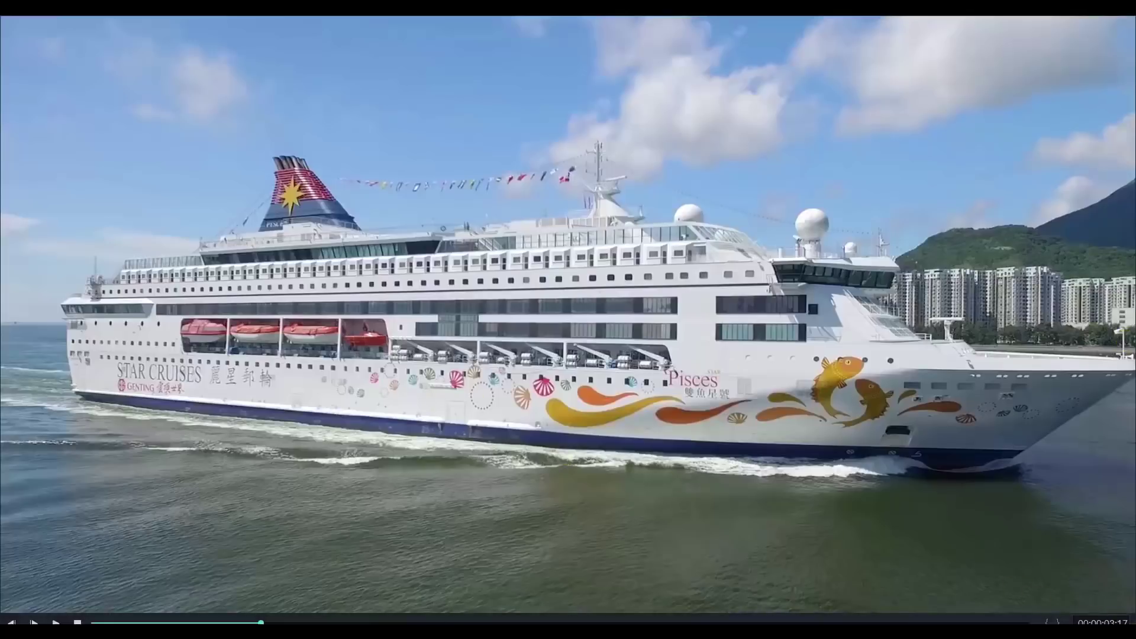
key("Escape")
Step: Lower the preview's playback quality to a reduced fraction and play the clip briefly to compare the picture
left_click(1064, 335)
mouse_move(1062, 348)
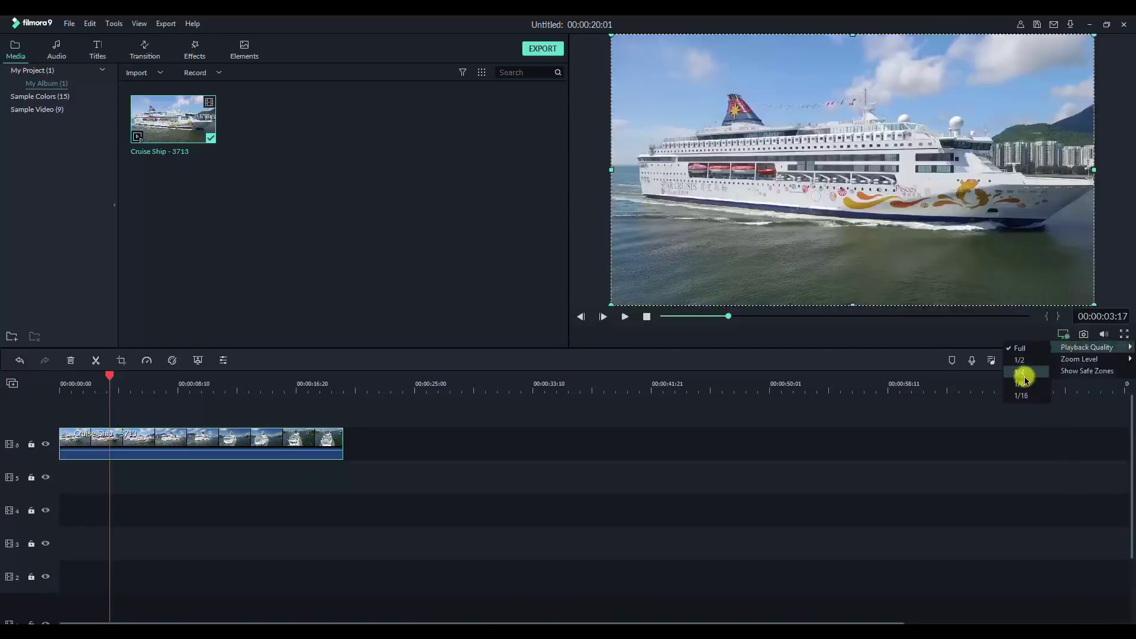
left_click(1025, 383)
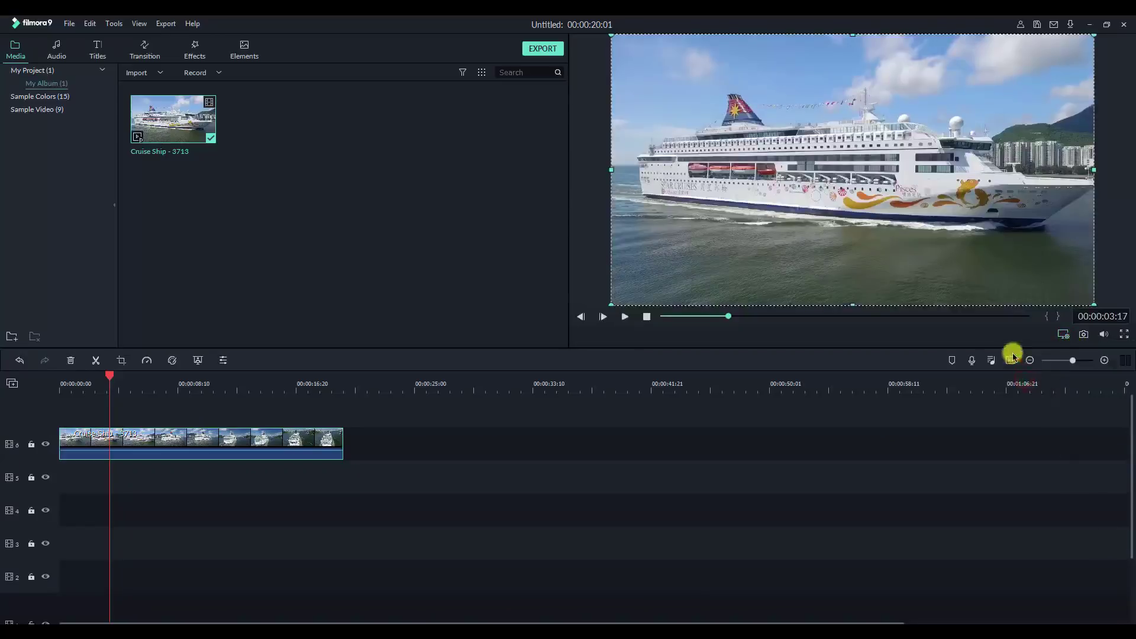
left_click(628, 318)
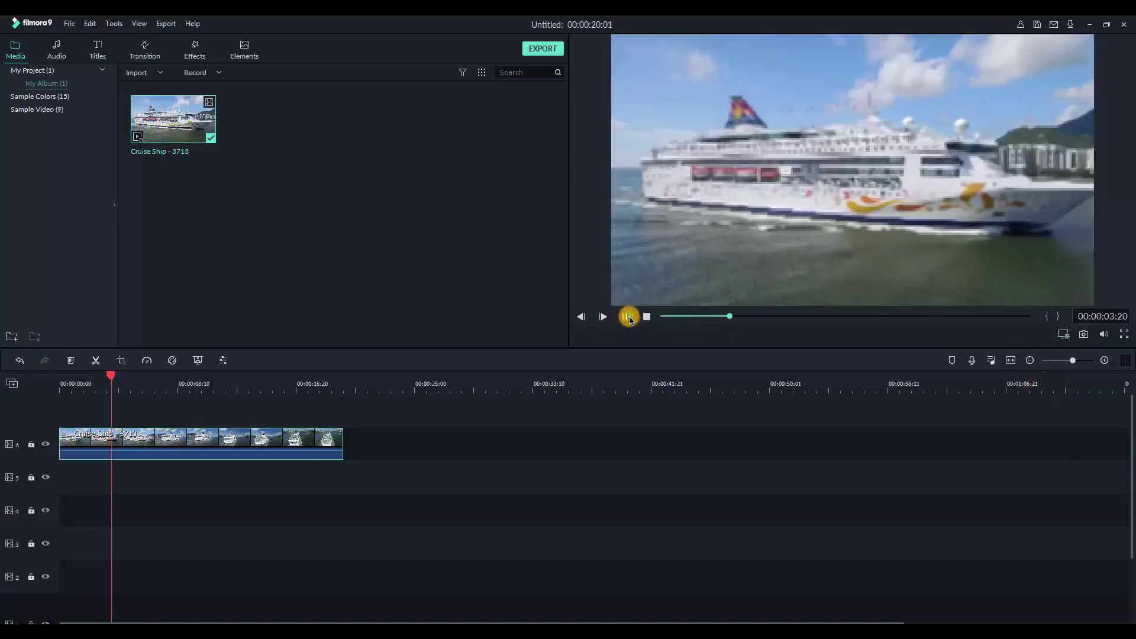
left_click(628, 321)
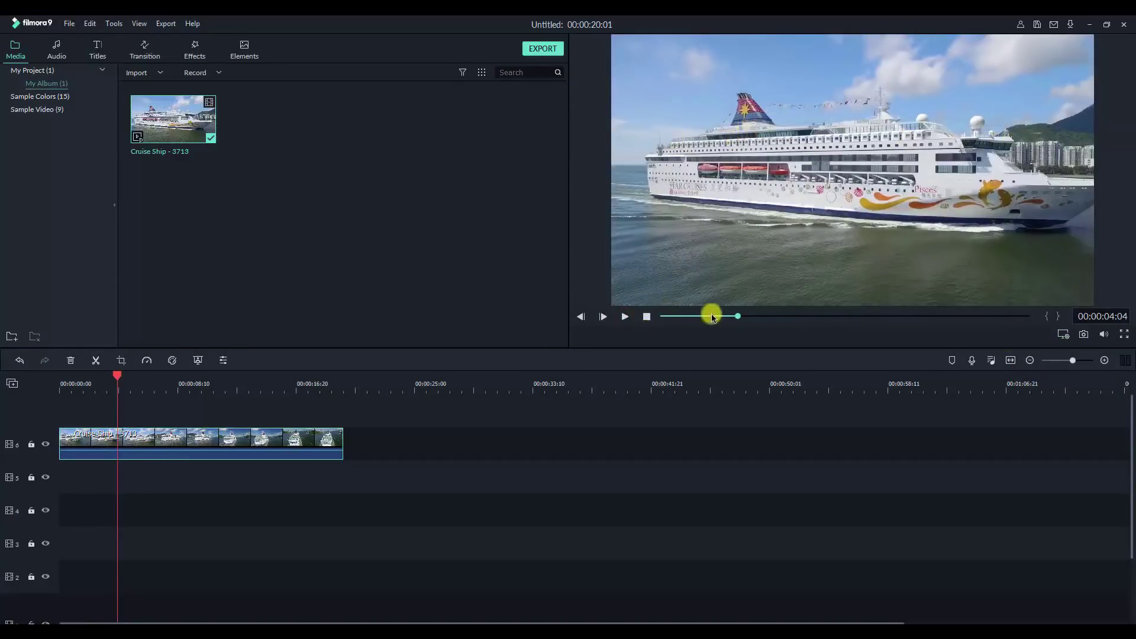
Step: Scrub through the cruise ship clip in the preview and park the playhead at about 1 second
left_click_drag(724, 317, 823, 317)
left_click_drag(920, 320, 680, 325)
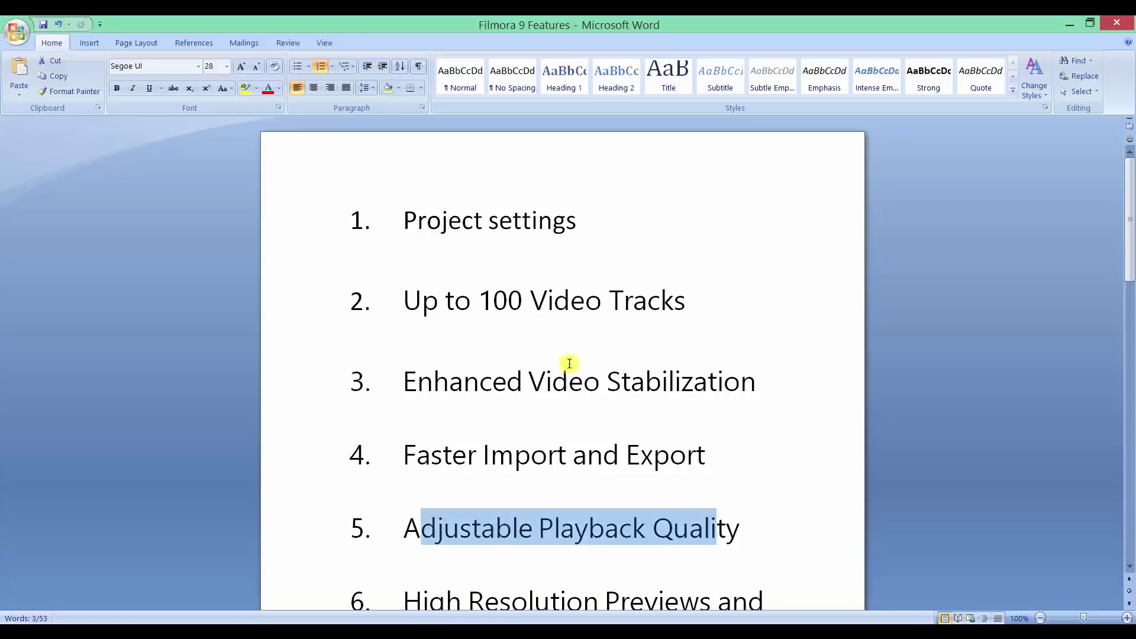
Step: Switch to the Word feature list and highlight the item "High Resolution Previews and Snapshots"
left_click_drag(1132, 193, 1129, 246)
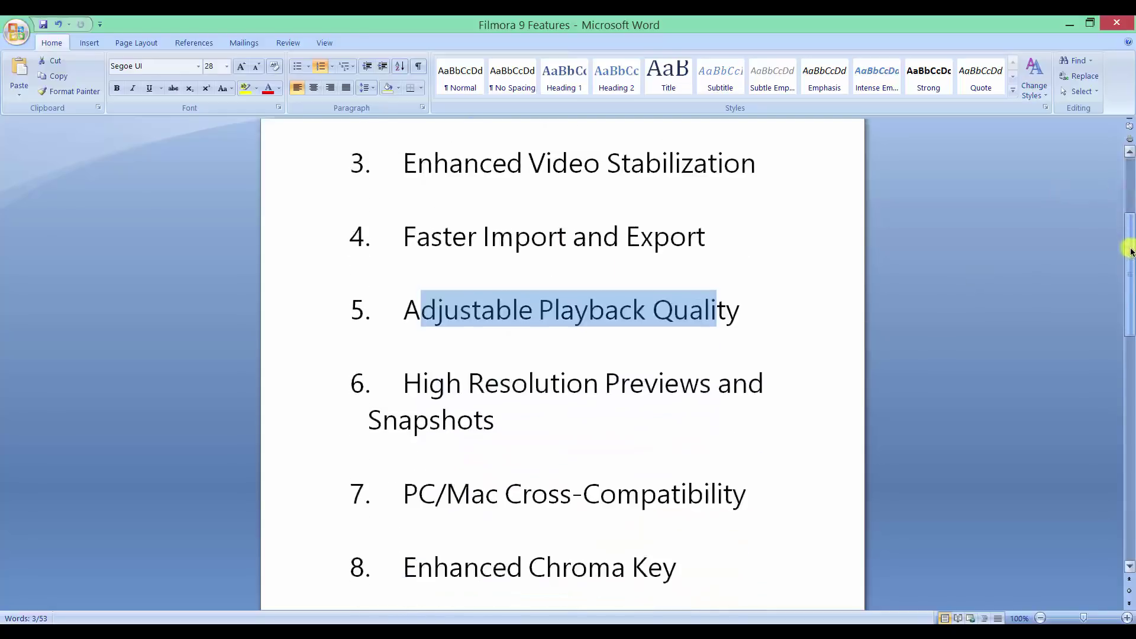
left_click_drag(411, 379, 507, 419)
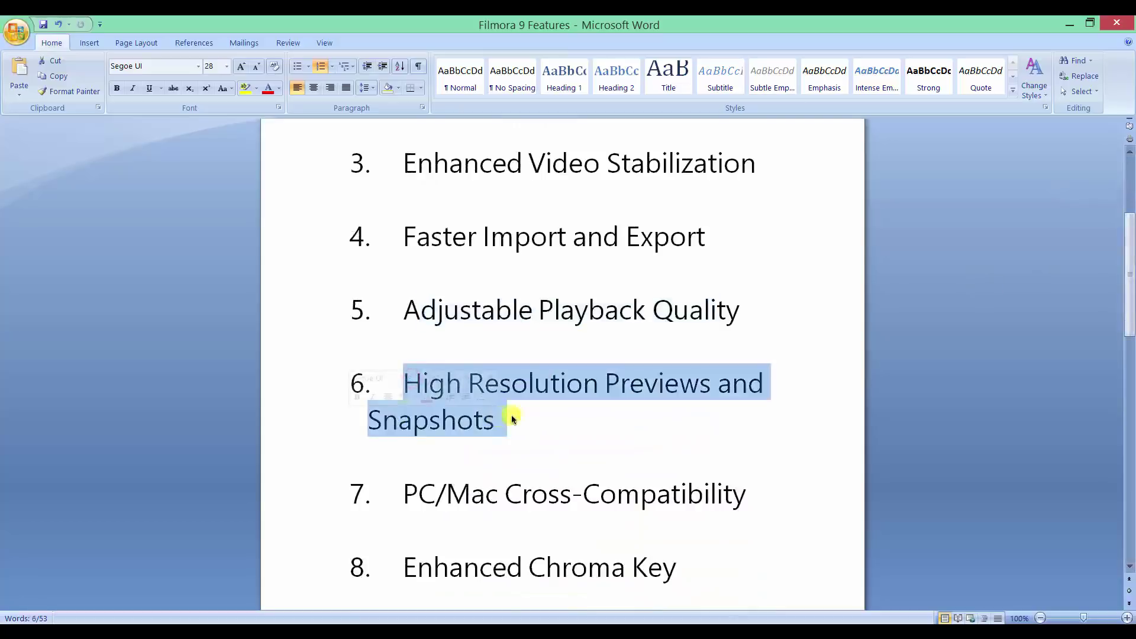
left_click(592, 410)
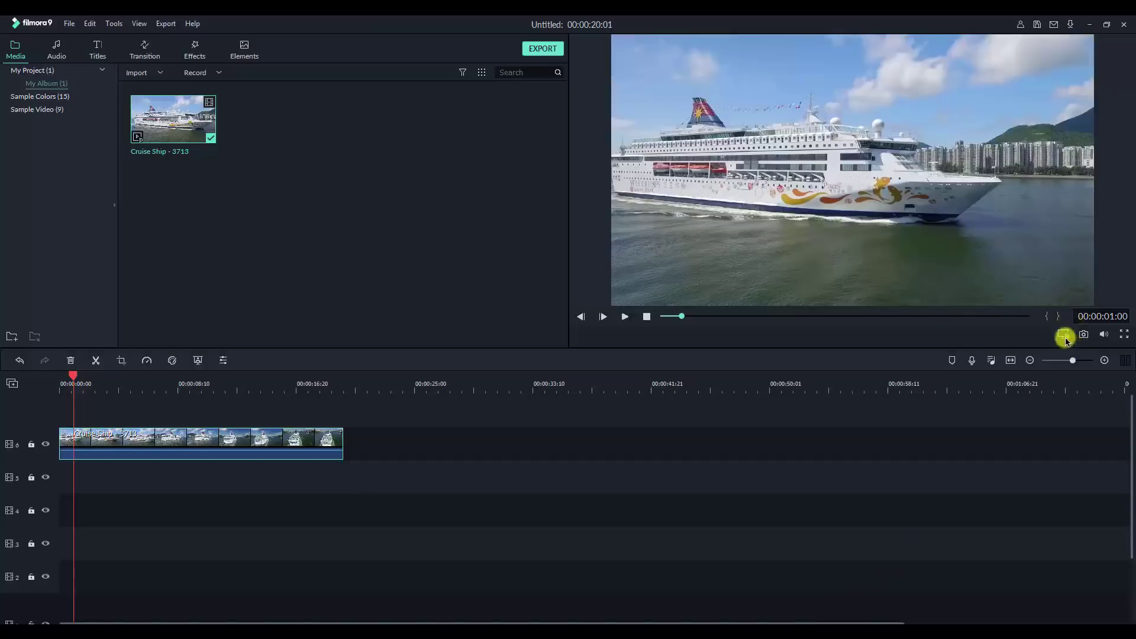
Step: Switch back to Filmora and take a snapshot of the current cruise ship frame into the media library
left_click(1064, 335)
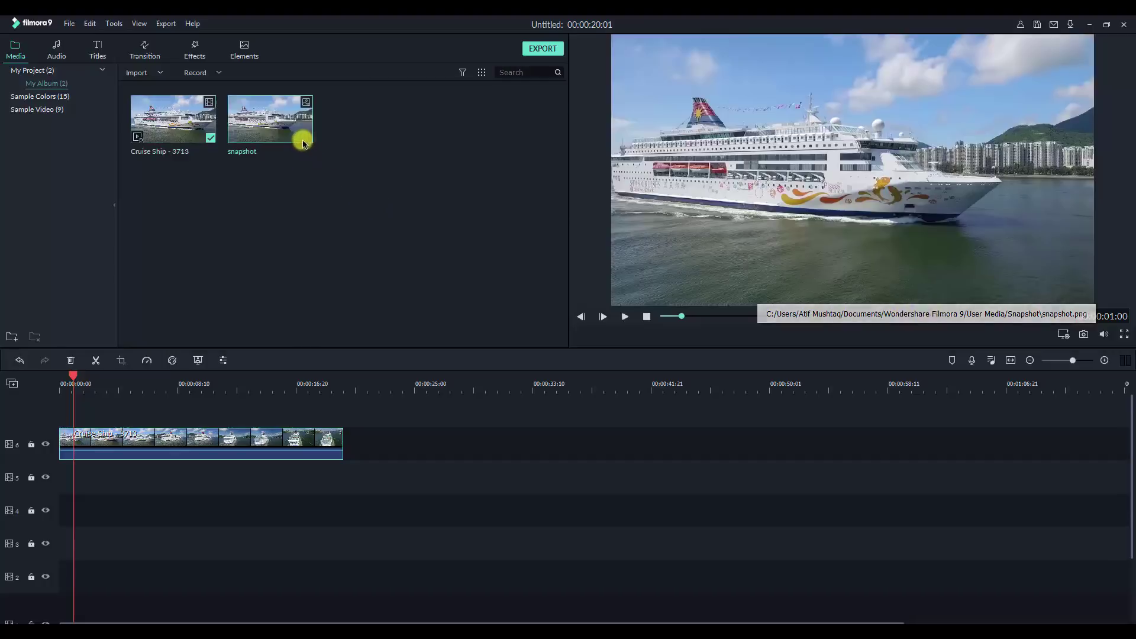
left_click_drag(302, 137, 328, 206)
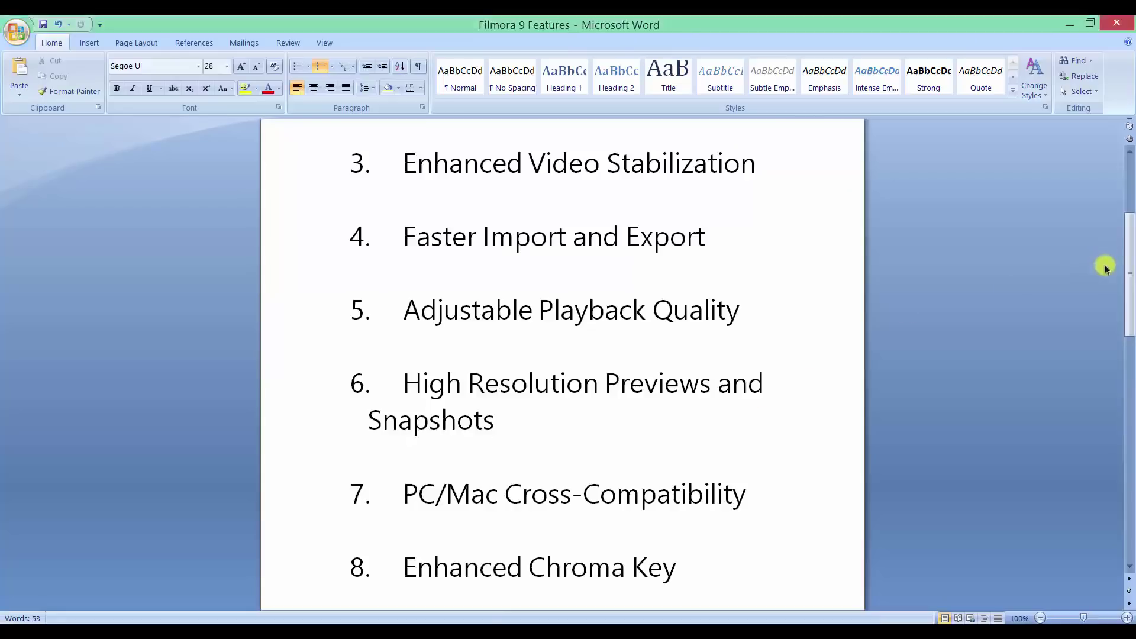
Step: Return to the Word feature list and highlight "PC/Mac Cross-Compatibility" and "Enhanced Chroma Key"
scroll(1105, 268, "down", 4)
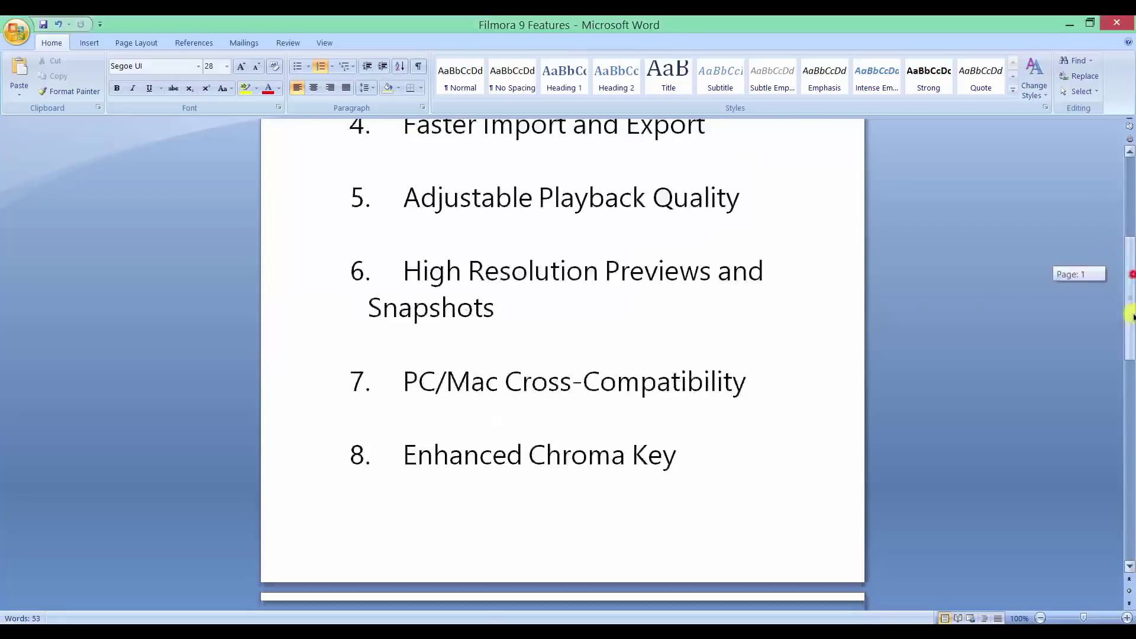
left_click(407, 339)
left_click_drag(610, 344, 659, 342)
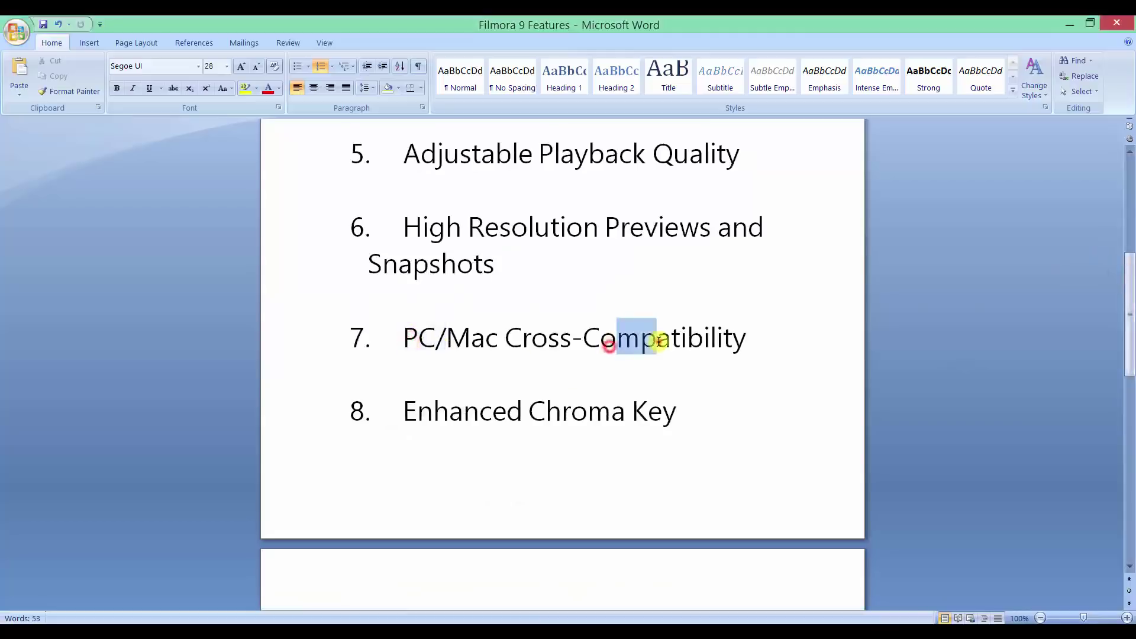
left_click(659, 342)
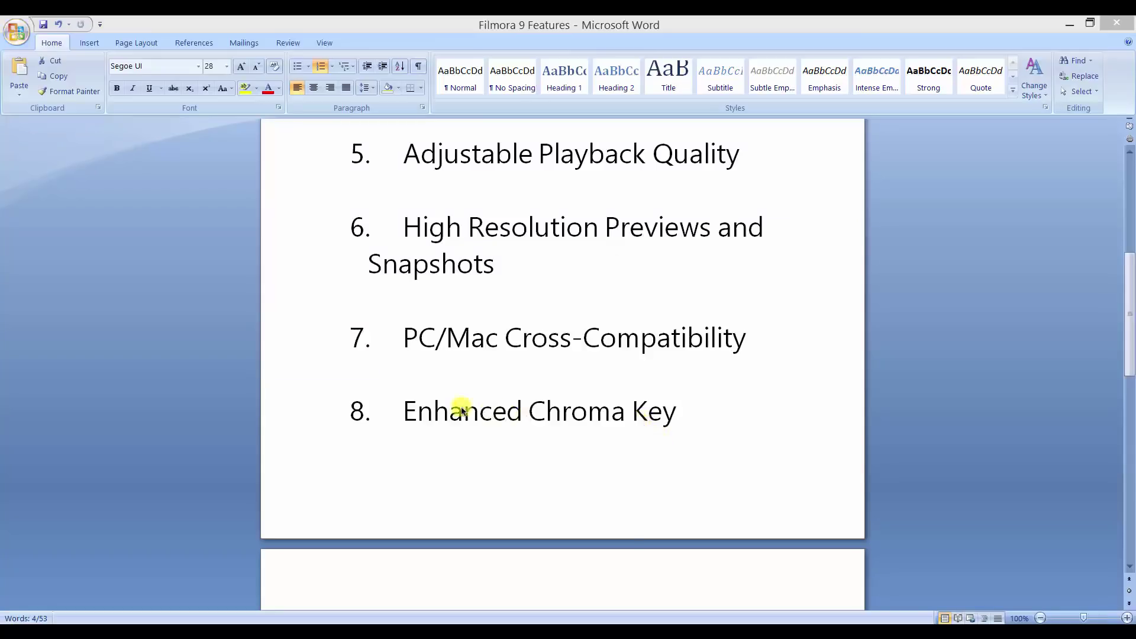
triple_click(412, 414)
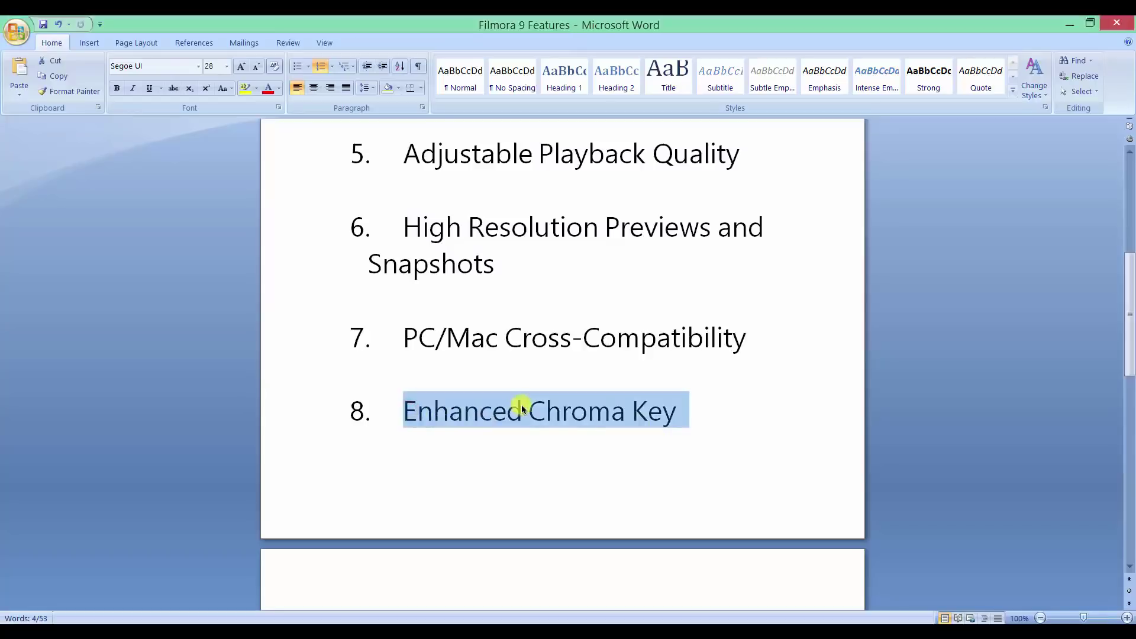
Step: Switch back to Filmora and import the video file "Green screen hand" into the media library
key("alt+Tab")
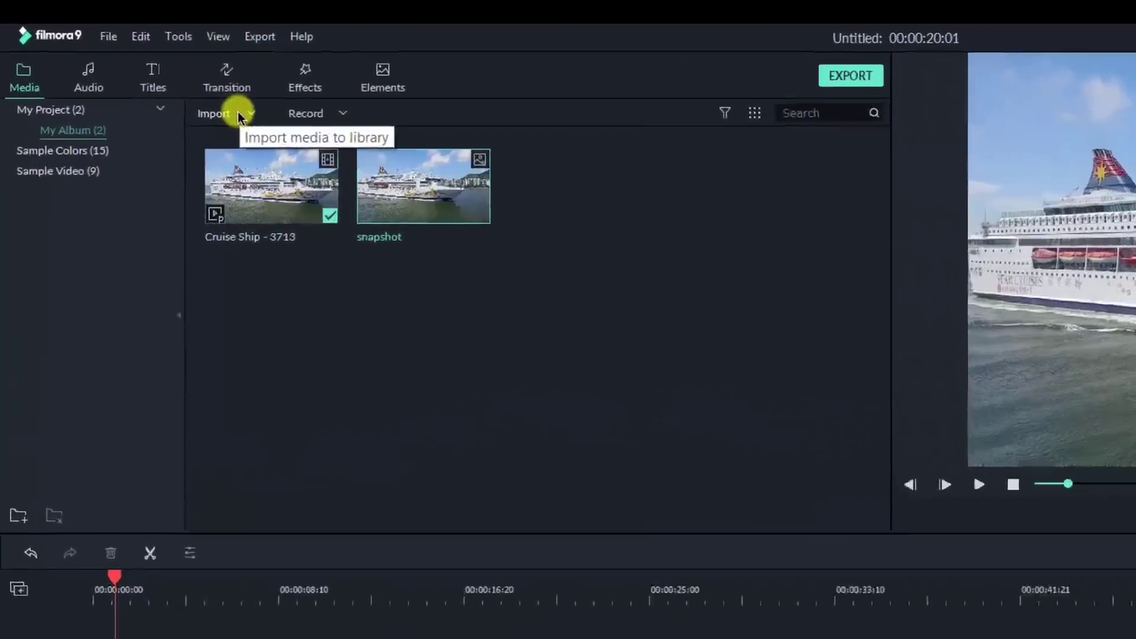
left_click(158, 75)
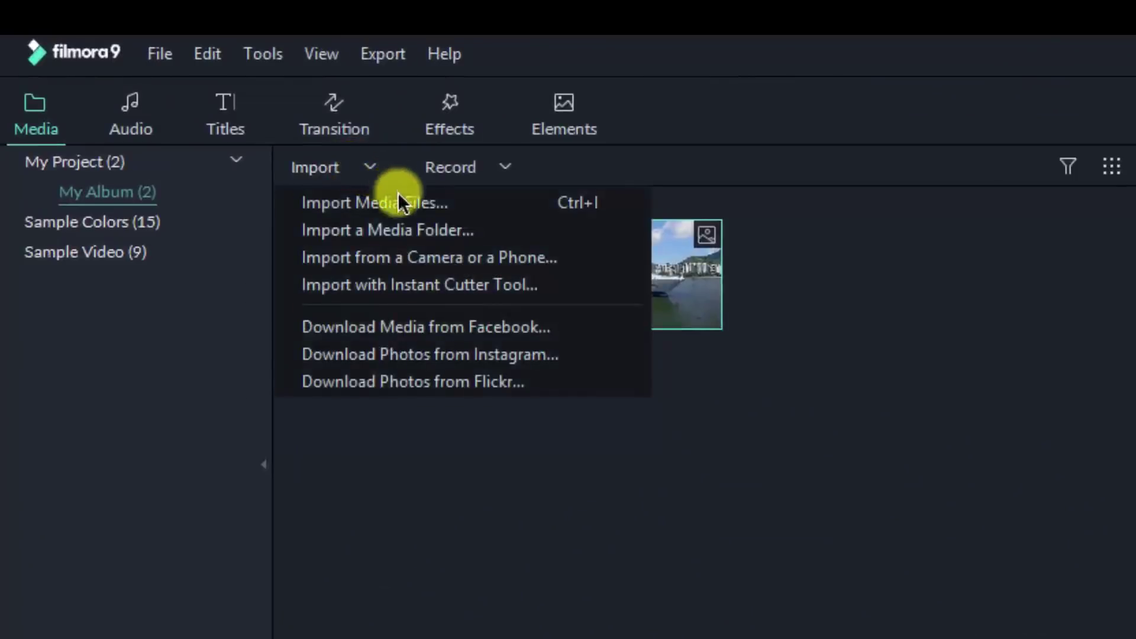
left_click(398, 195)
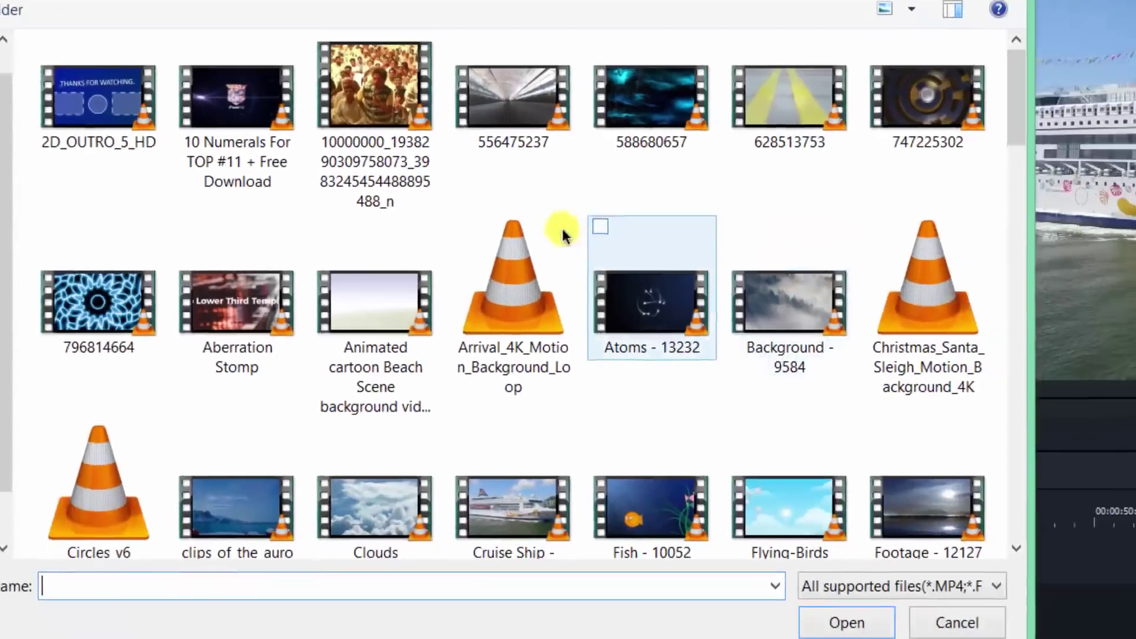
left_click_drag(1021, 131, 1021, 194)
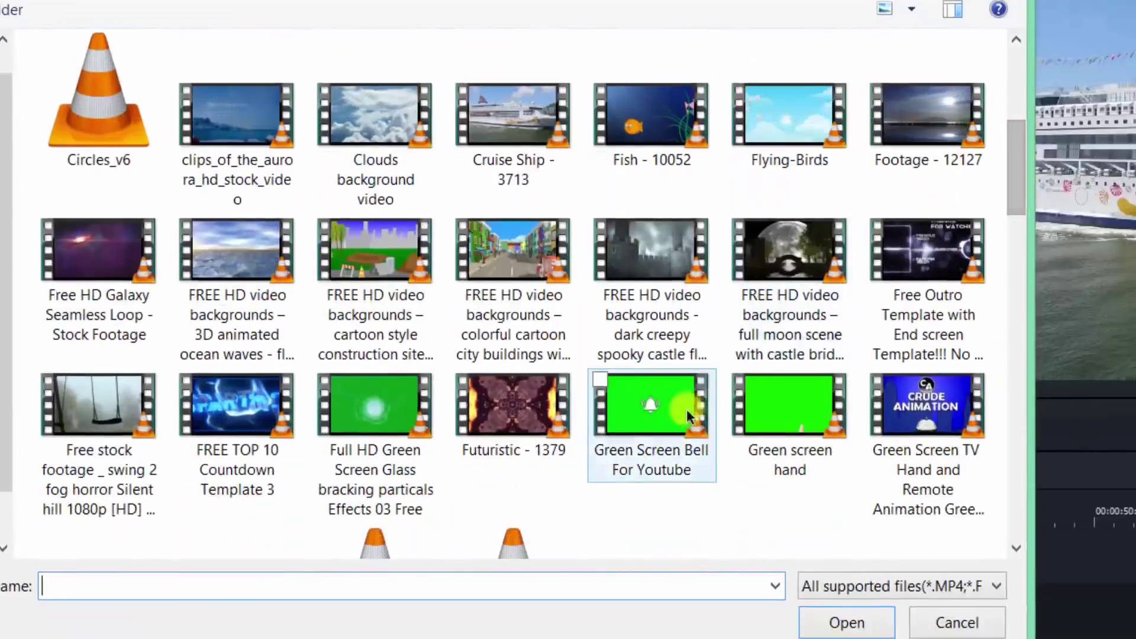
left_click(811, 421)
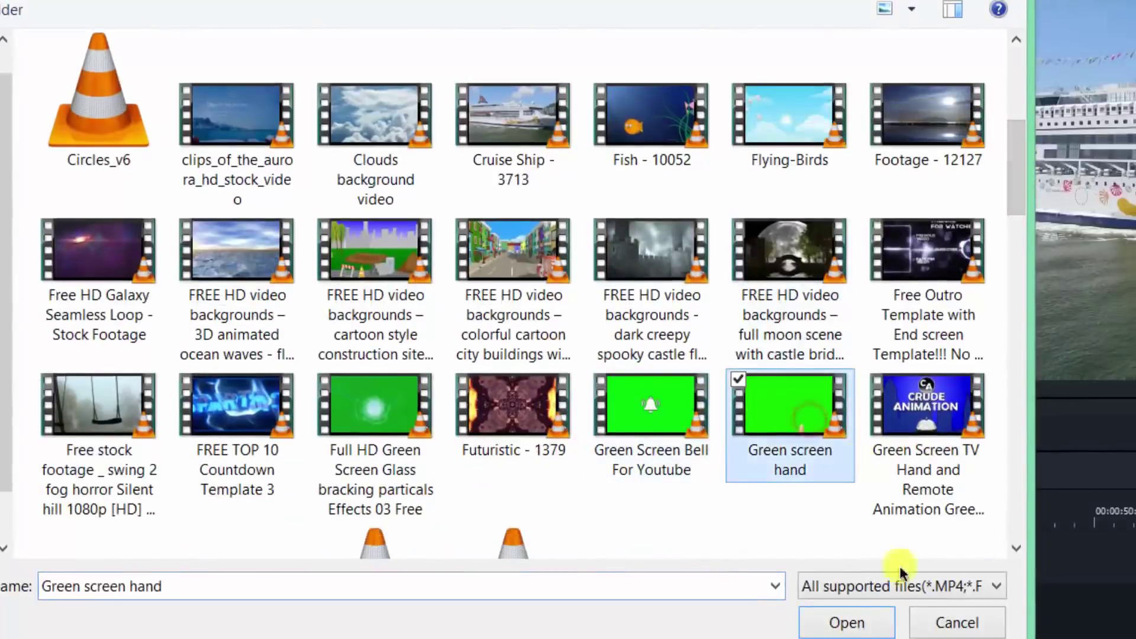
left_click(859, 621)
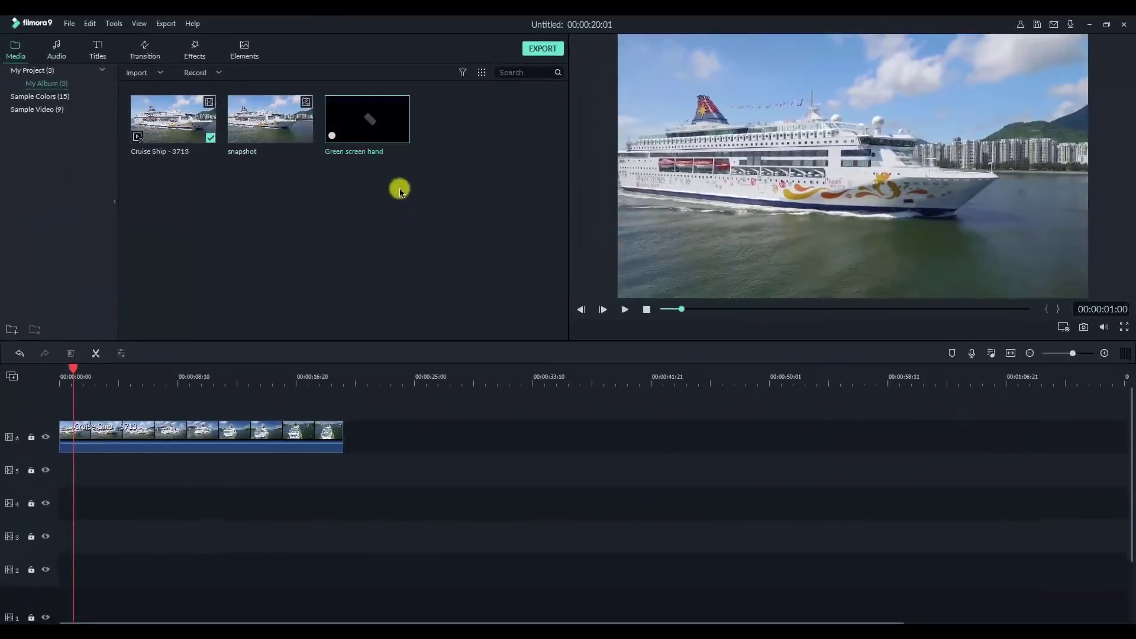
Step: Place the Green screen hand clip at the timeline start on a track above the cruise ship and enable its Chroma Key
left_click_drag(399, 132, 118, 429)
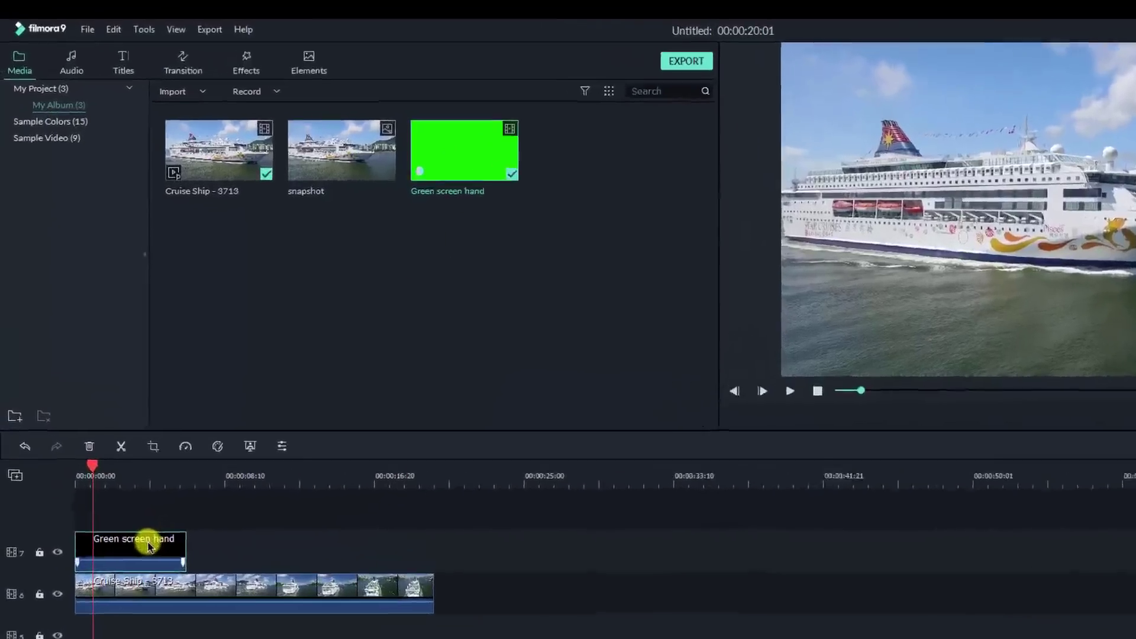
double_click(148, 546)
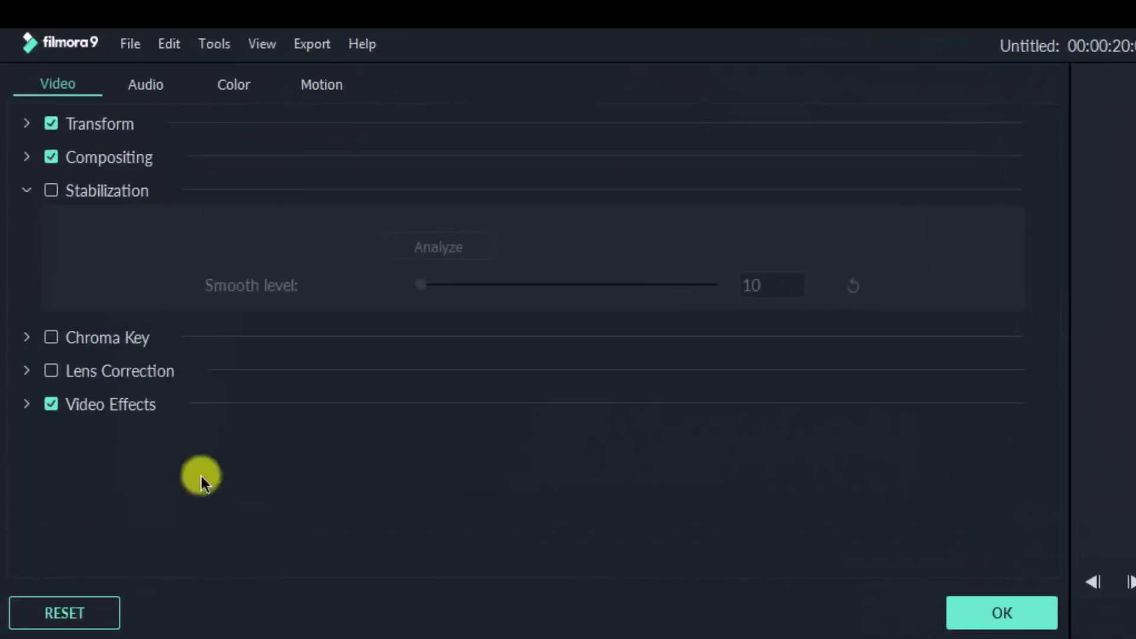
left_click(51, 338)
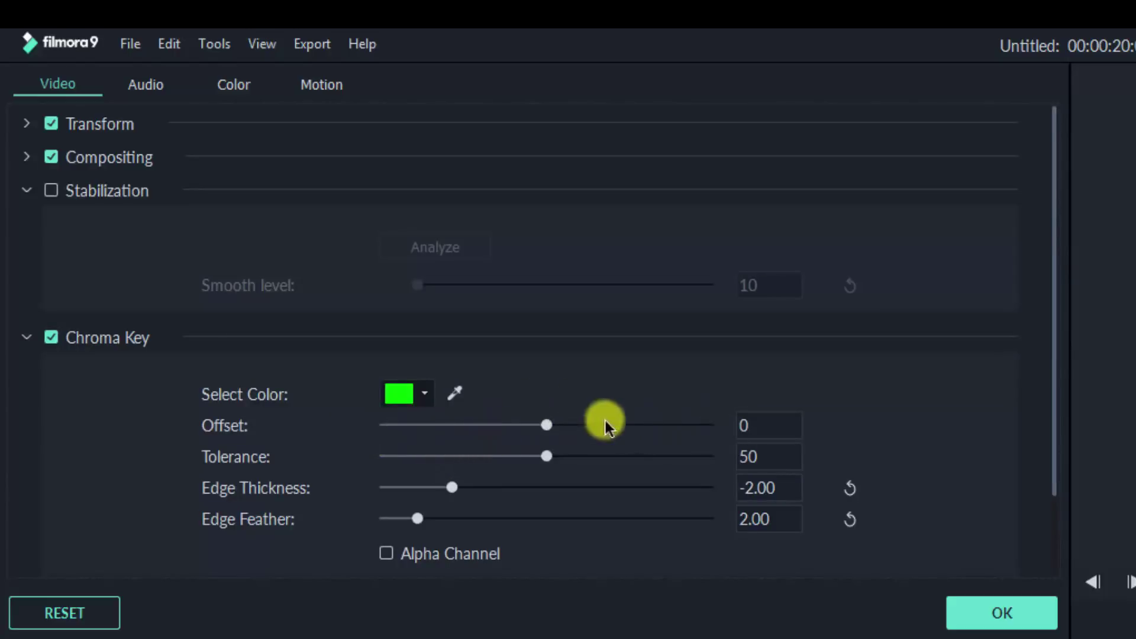
Step: Set the chroma key's offset to 33, tolerance to 64, edge thickness to -0.74 and edge feather to 11.45
left_click(553, 424)
left_click_drag(627, 418, 599, 427)
left_click_drag(547, 456, 581, 458)
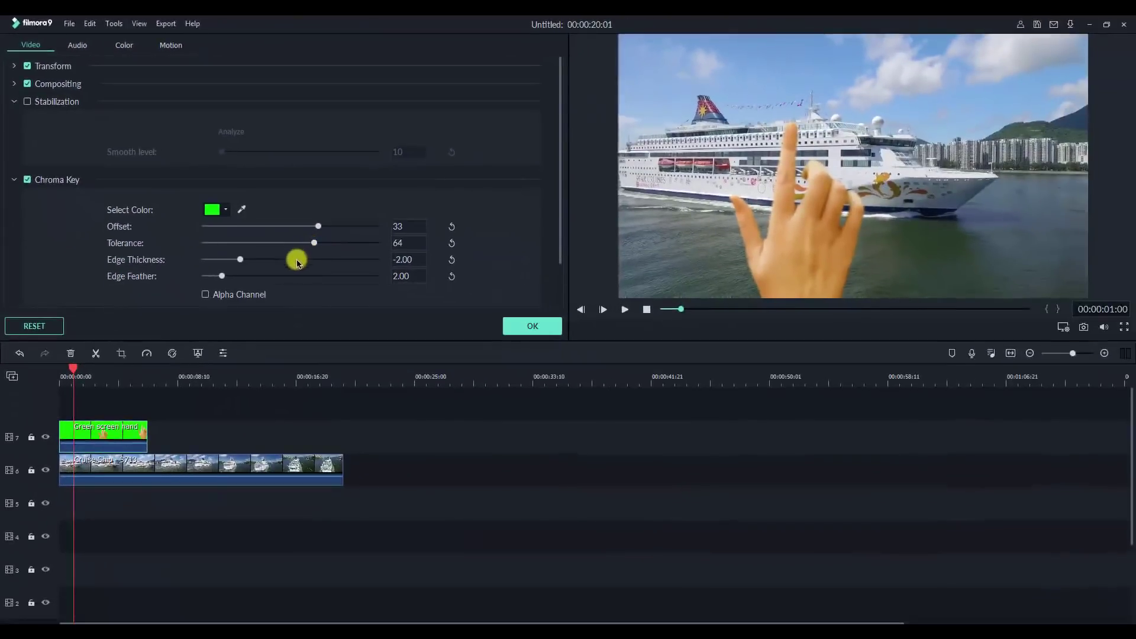
left_click_drag(246, 260, 303, 277)
Step: Sample the key color from the green background above the hand in the preview and confirm the clip settings
left_click(243, 211)
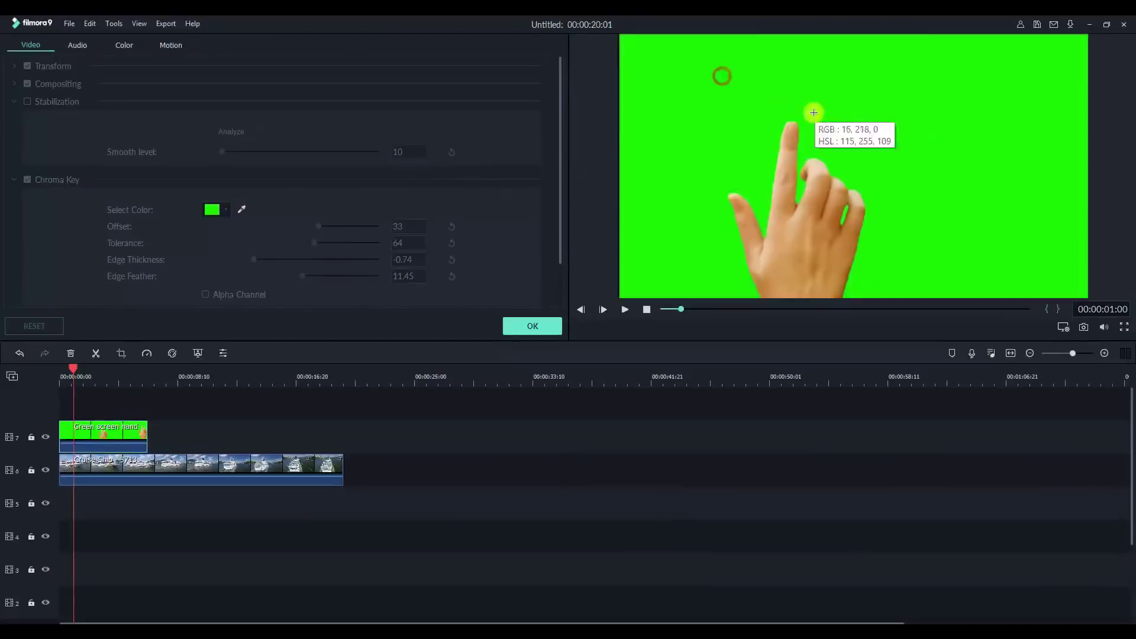
left_click(788, 108)
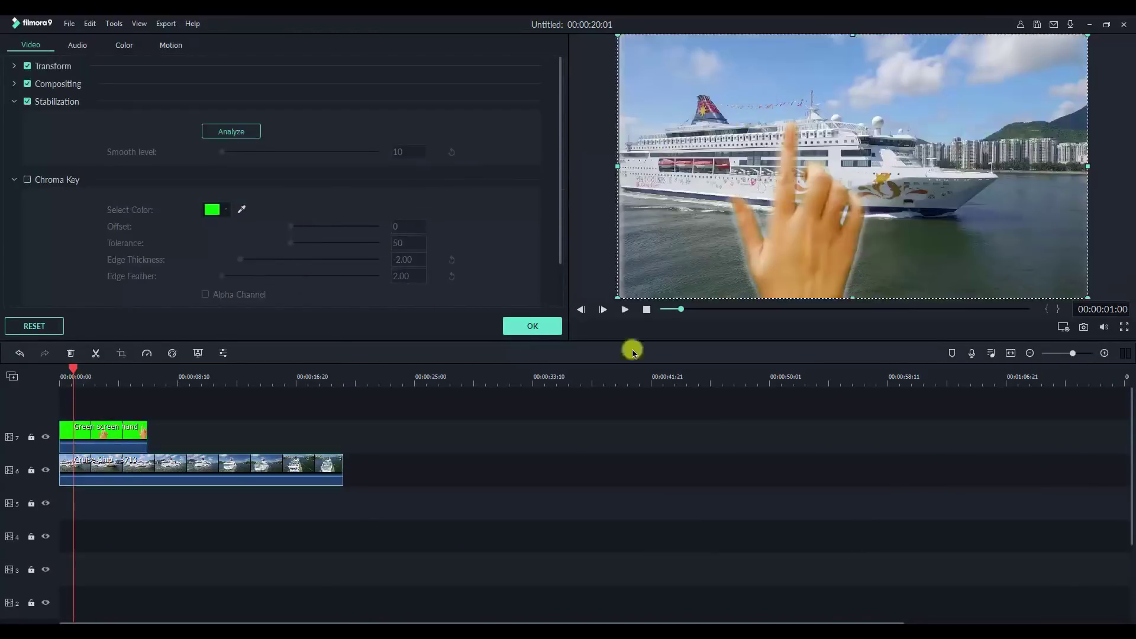
left_click(542, 326)
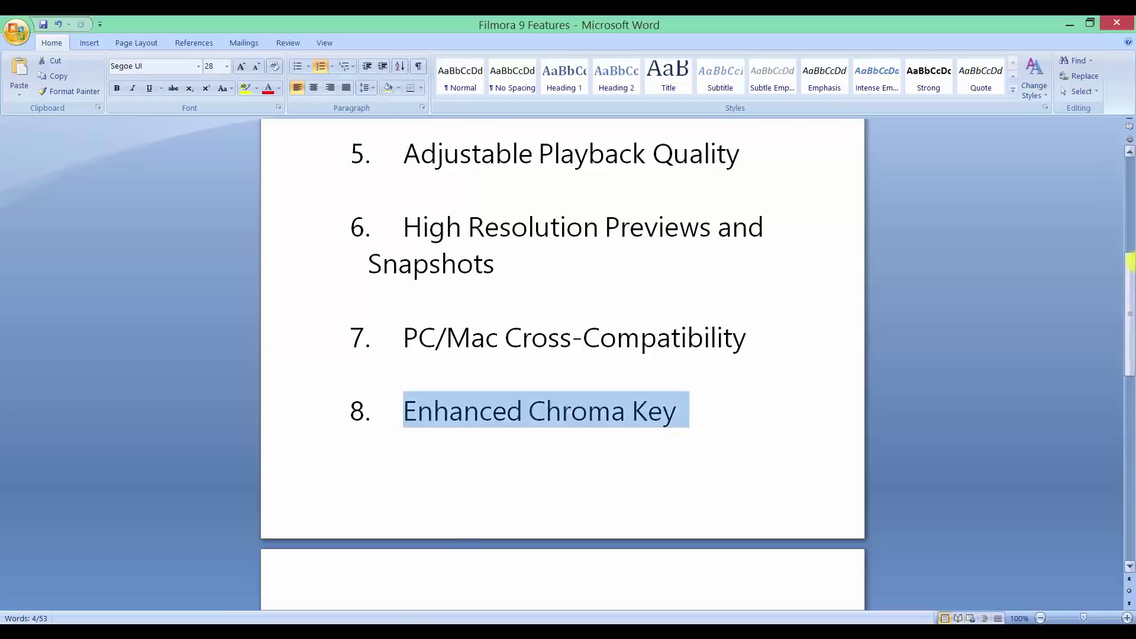
Step: Switch to the Word feature list and highlight "Up to 100 Audio Tracks" and "Adjustable Track Size"
left_click_drag(1130, 260, 1128, 419)
left_click_drag(412, 326, 651, 323)
left_click(698, 320)
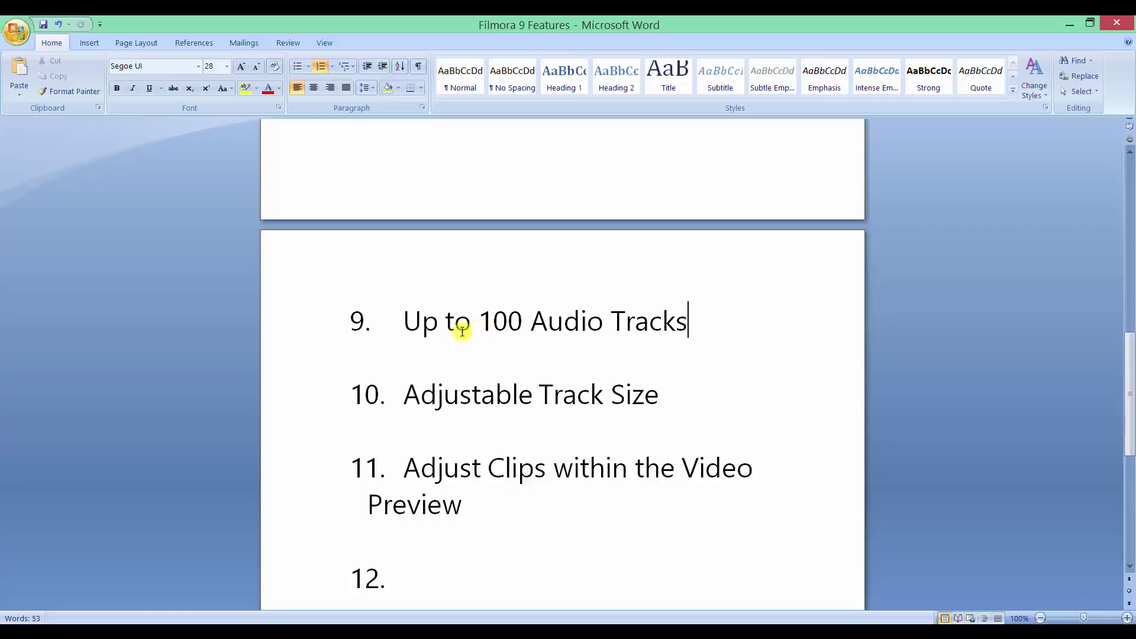
left_click_drag(411, 391, 688, 399)
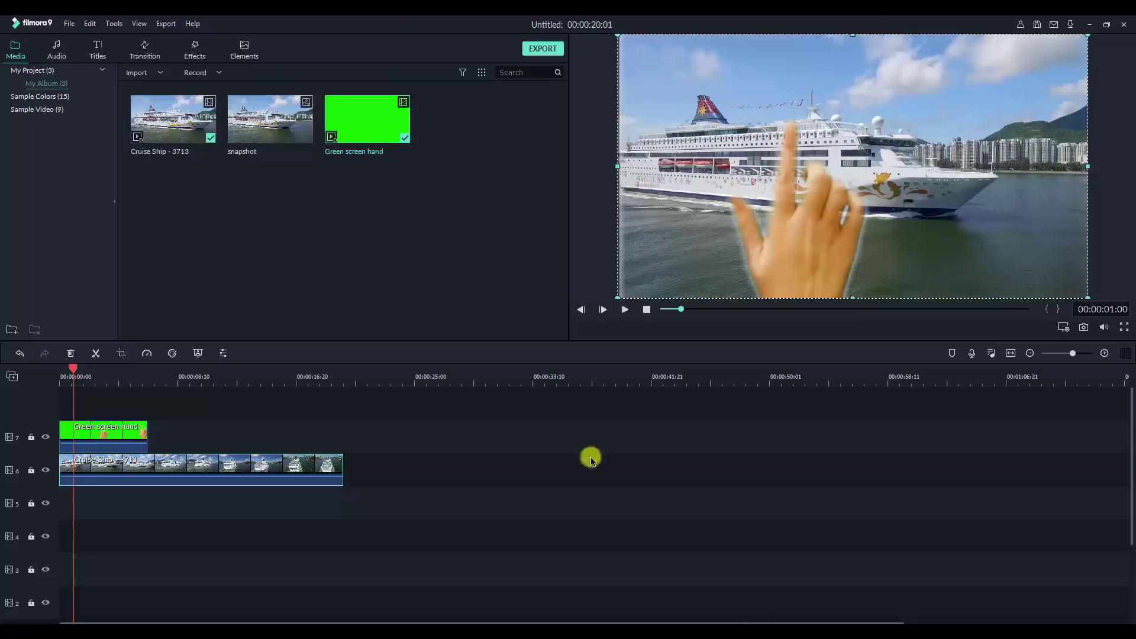
Step: Switch back to Filmora and set the timeline's track height to Big
left_click(67, 461)
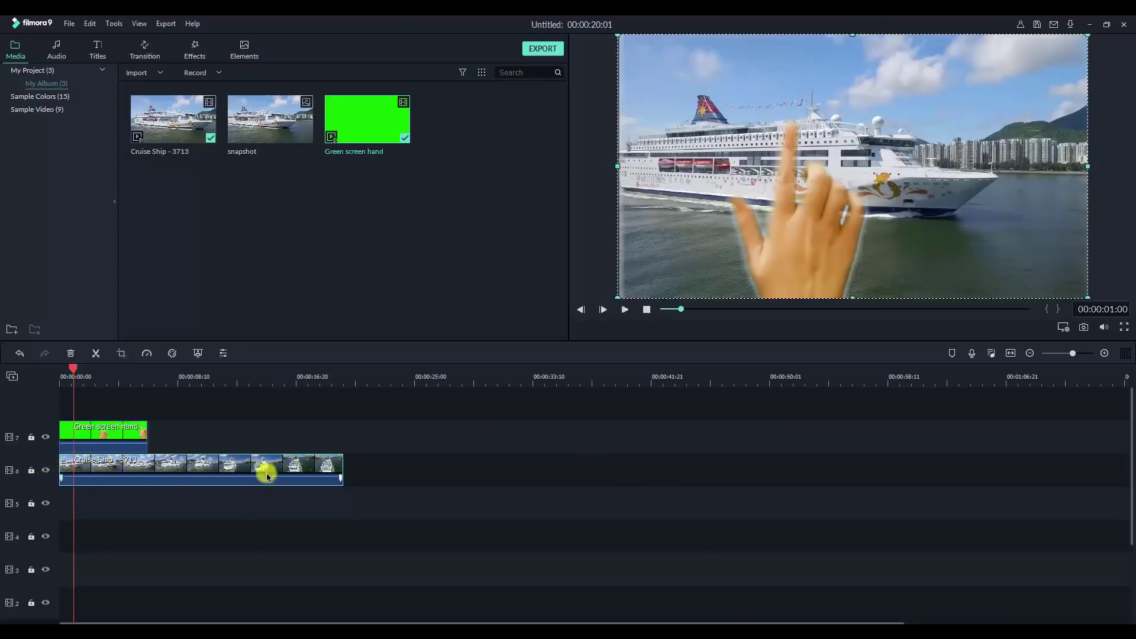
left_click(43, 485)
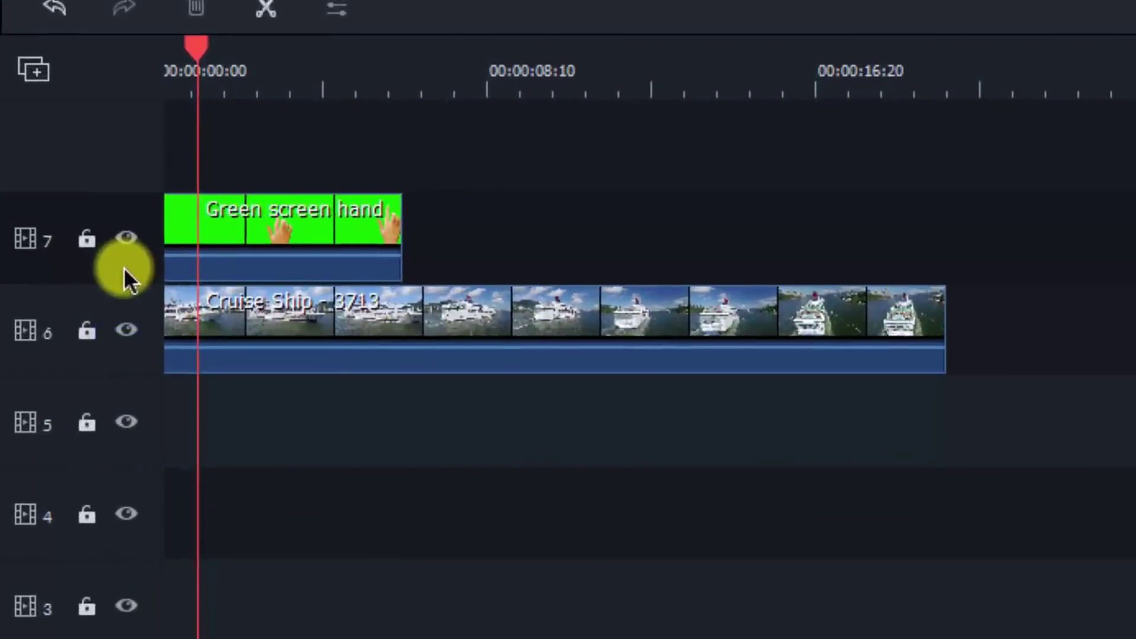
right_click(125, 270)
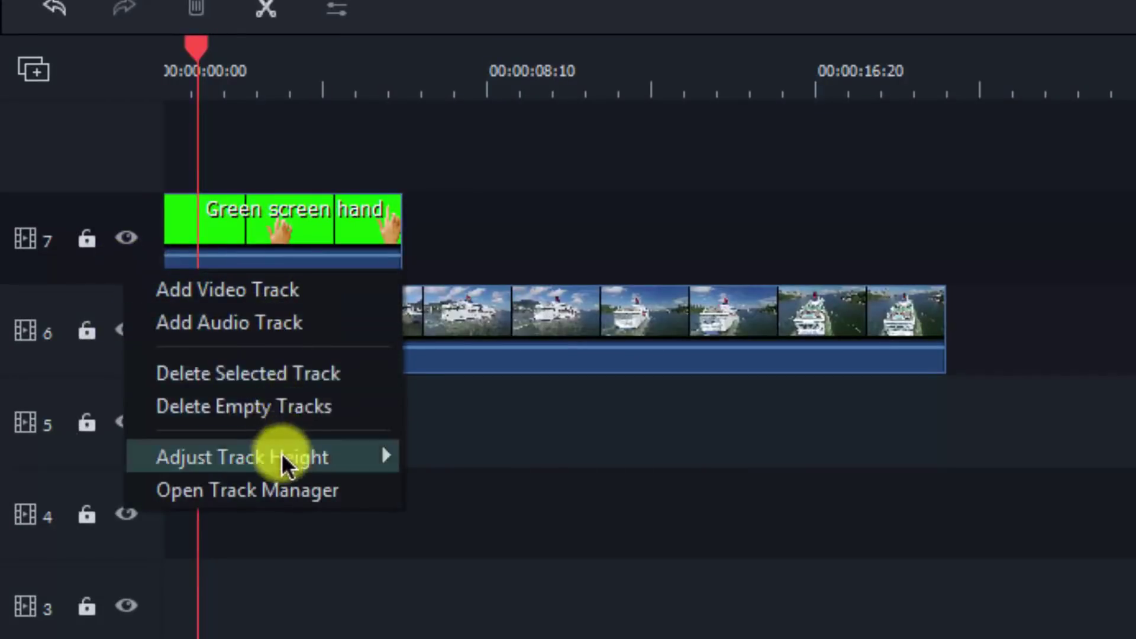
mouse_move(281, 464)
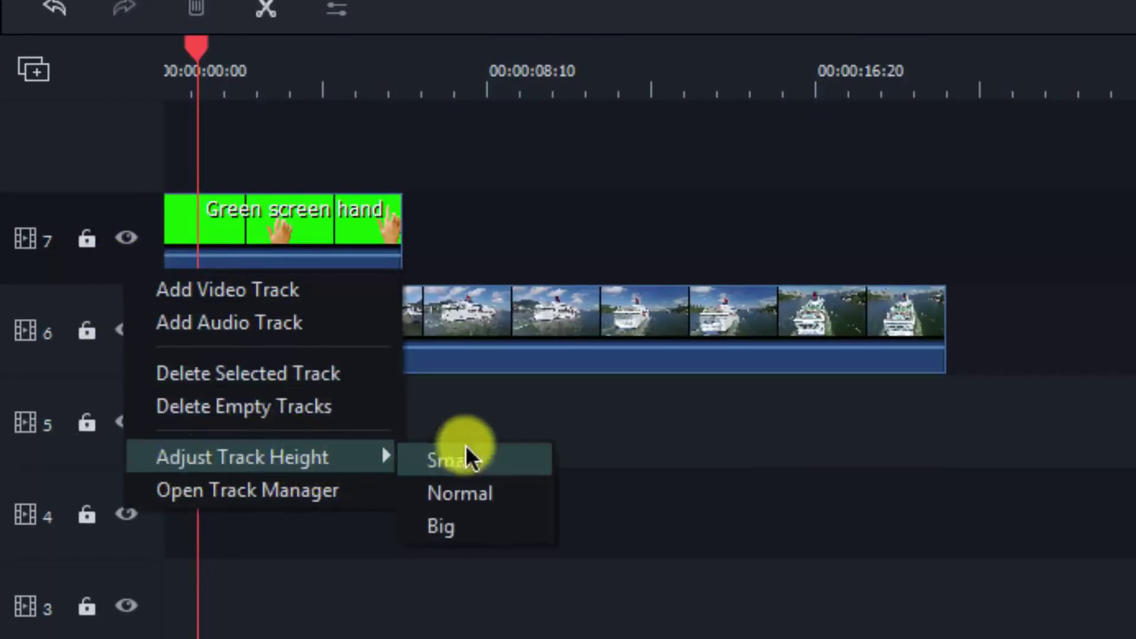
left_click(433, 533)
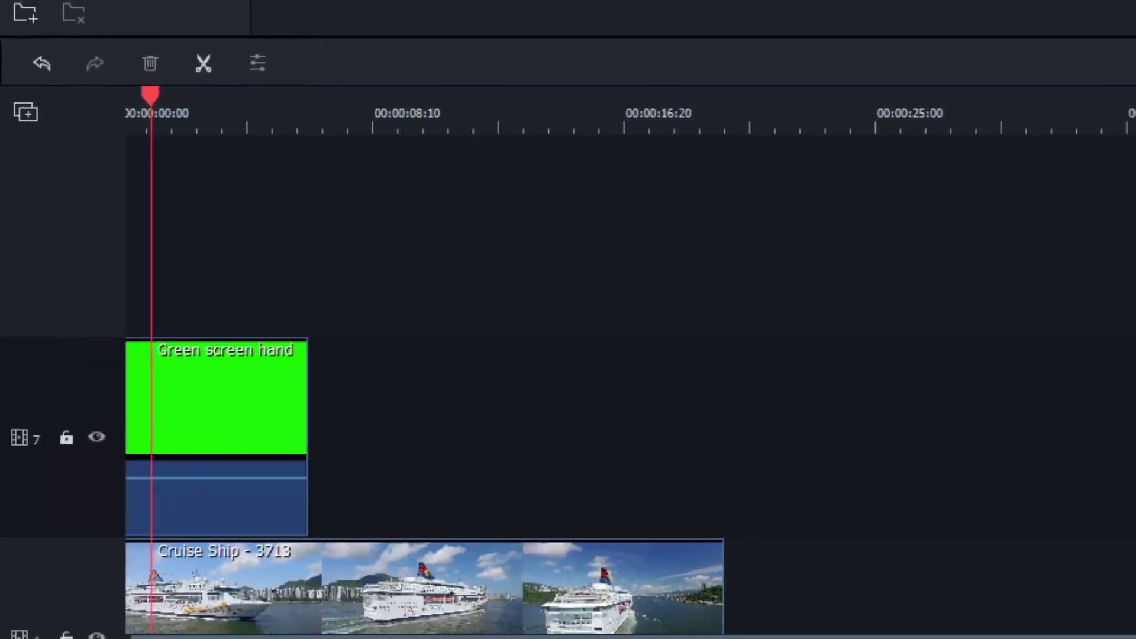
Step: Add the "Drift" music to the start of audio track 1 and lower its volume line slightly
scroll(631, 367, "right", 10)
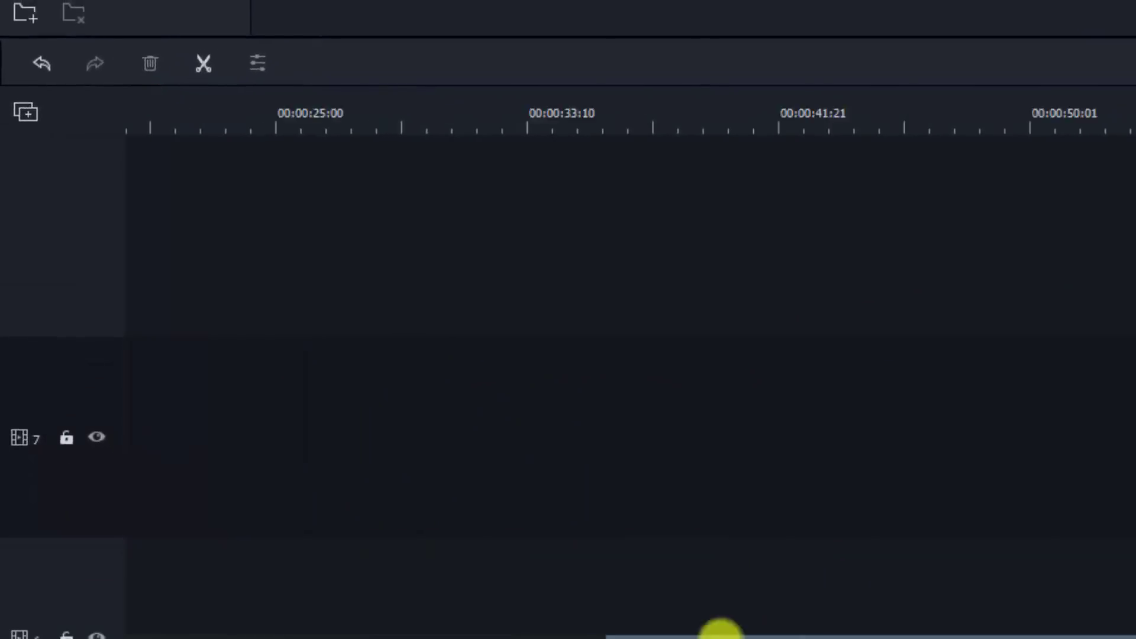
left_click_drag(731, 633, 228, 632)
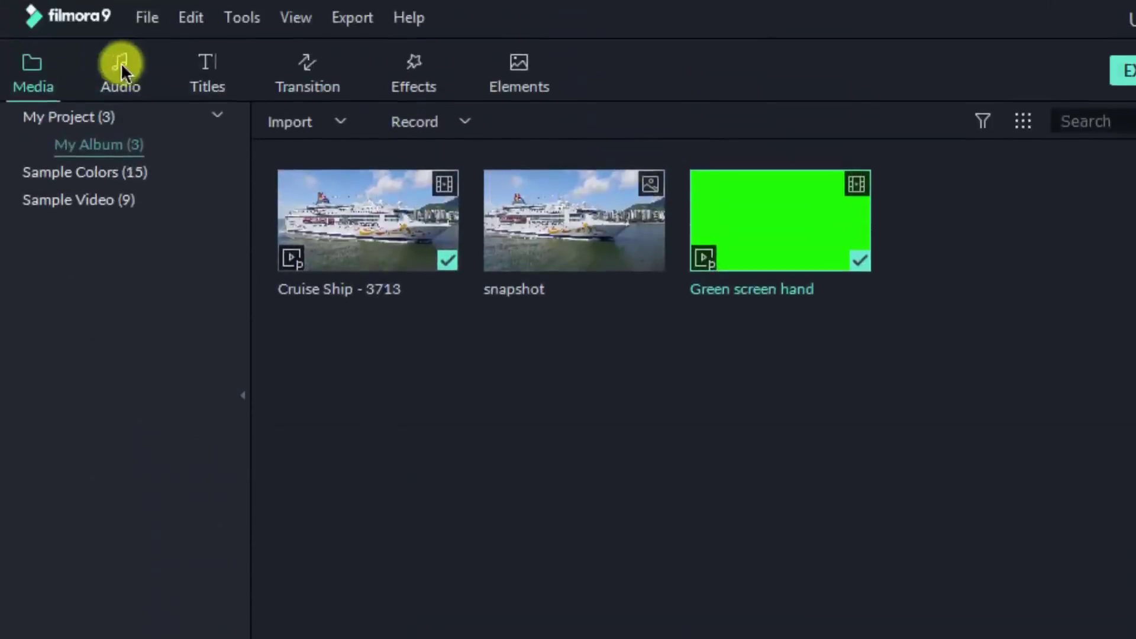
left_click(121, 71)
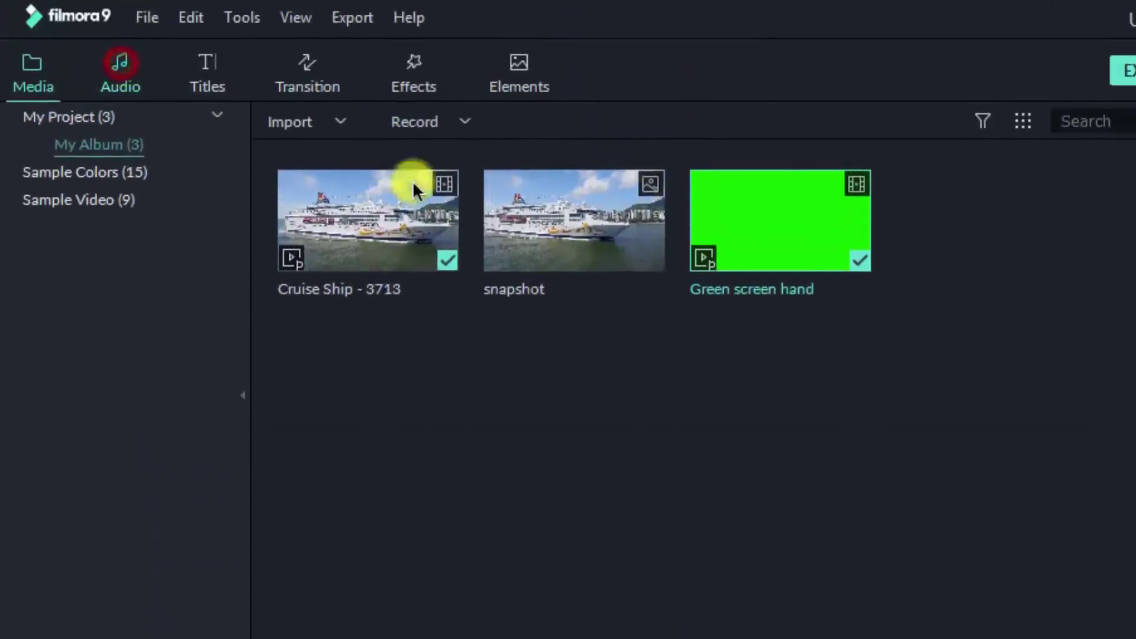
left_click_drag(553, 84, 84, 381)
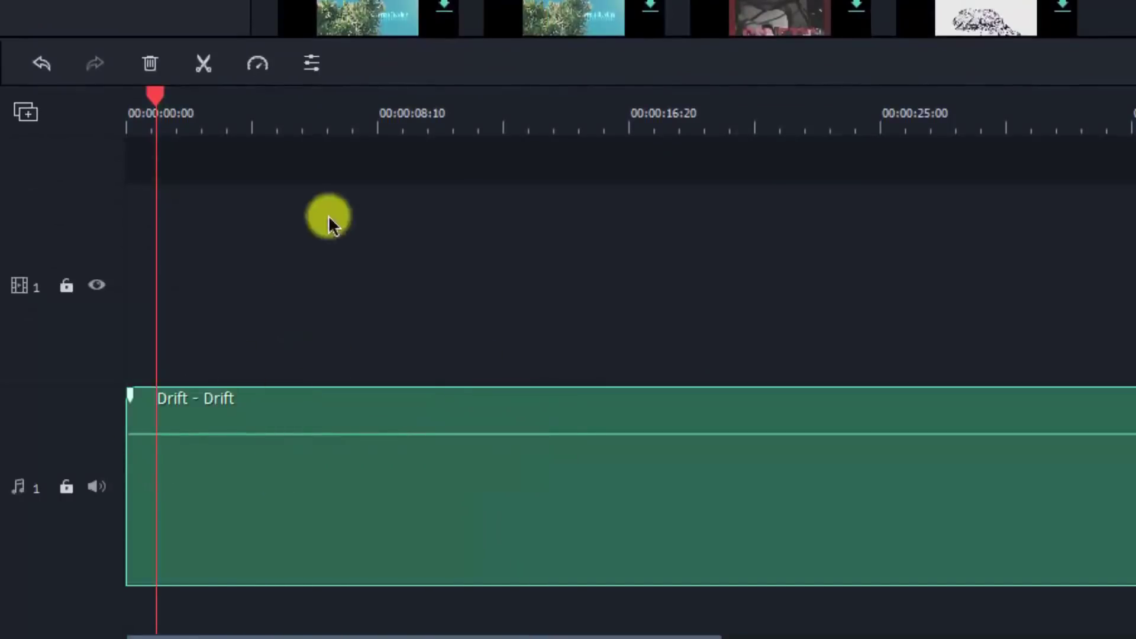
mouse_move(493, 436)
left_mouse_down()
mouse_move(490, 414)
mouse_move(491, 444)
left_mouse_up()
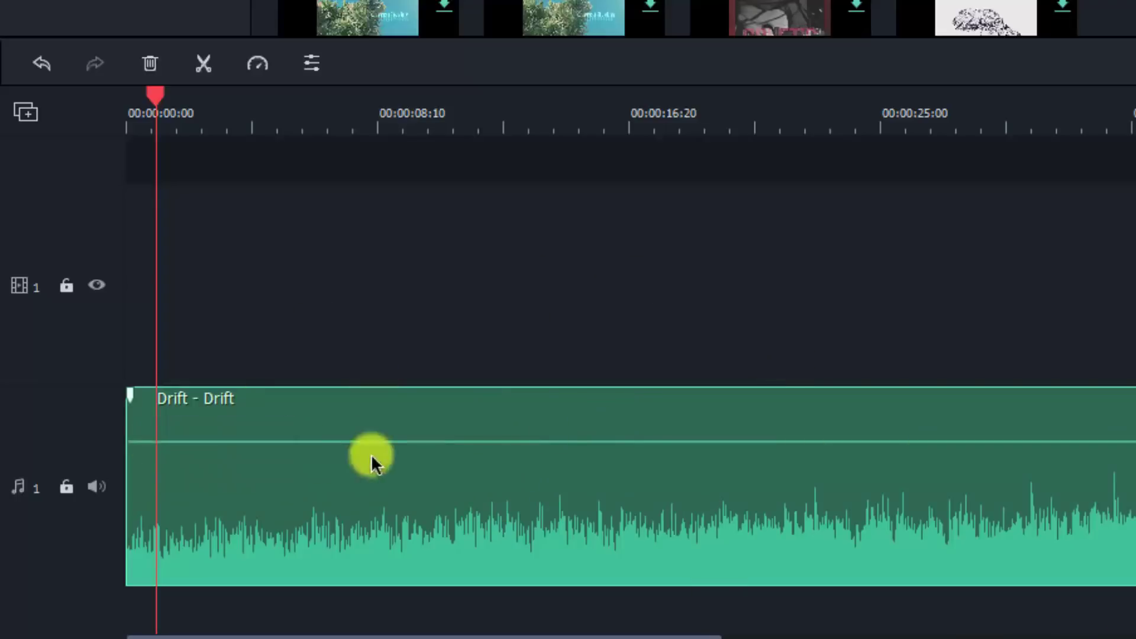
Step: Raise the volume line of the Drift clip on audio track 1 slightly
left_click(424, 441)
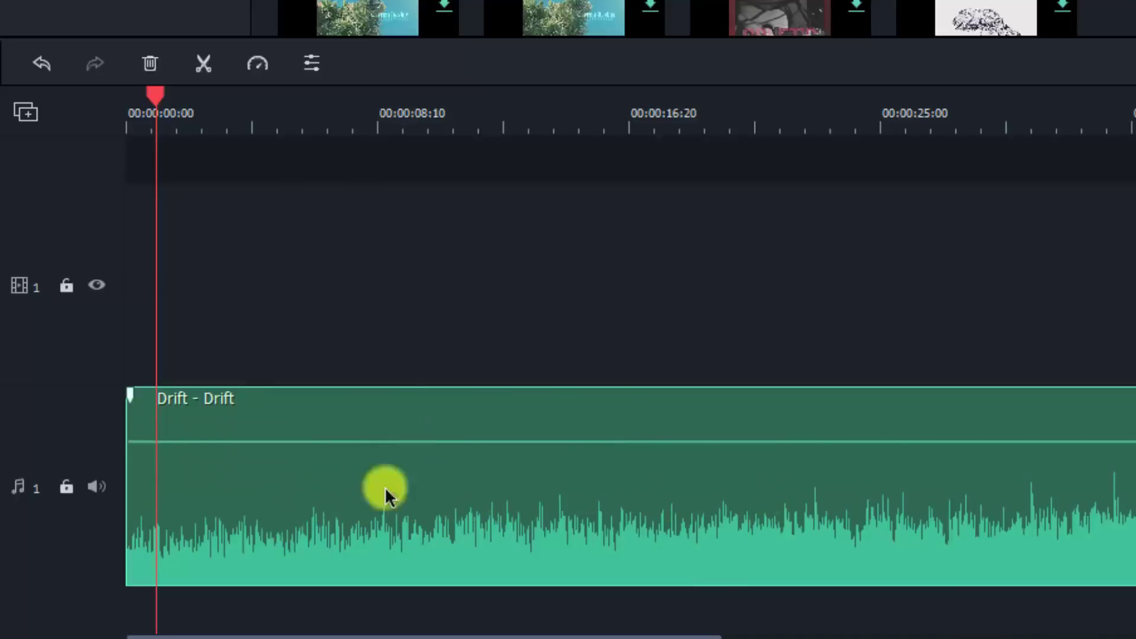
mouse_move(352, 444)
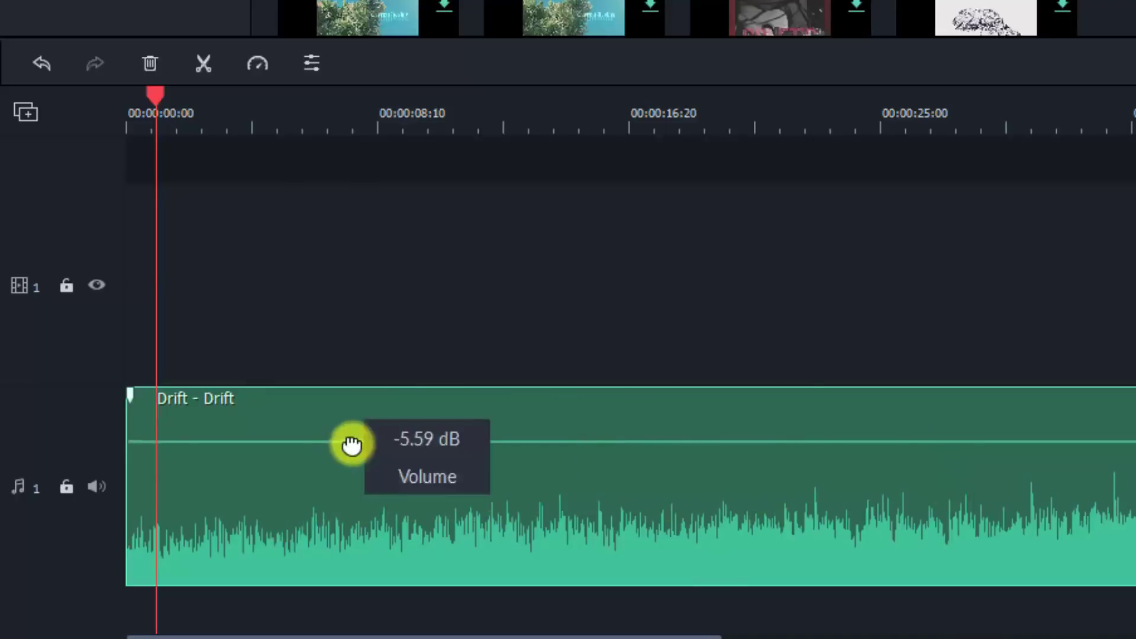
left_click_drag(351, 449, 357, 423)
Step: Set the timeline's track height to Normal
right_click(74, 330)
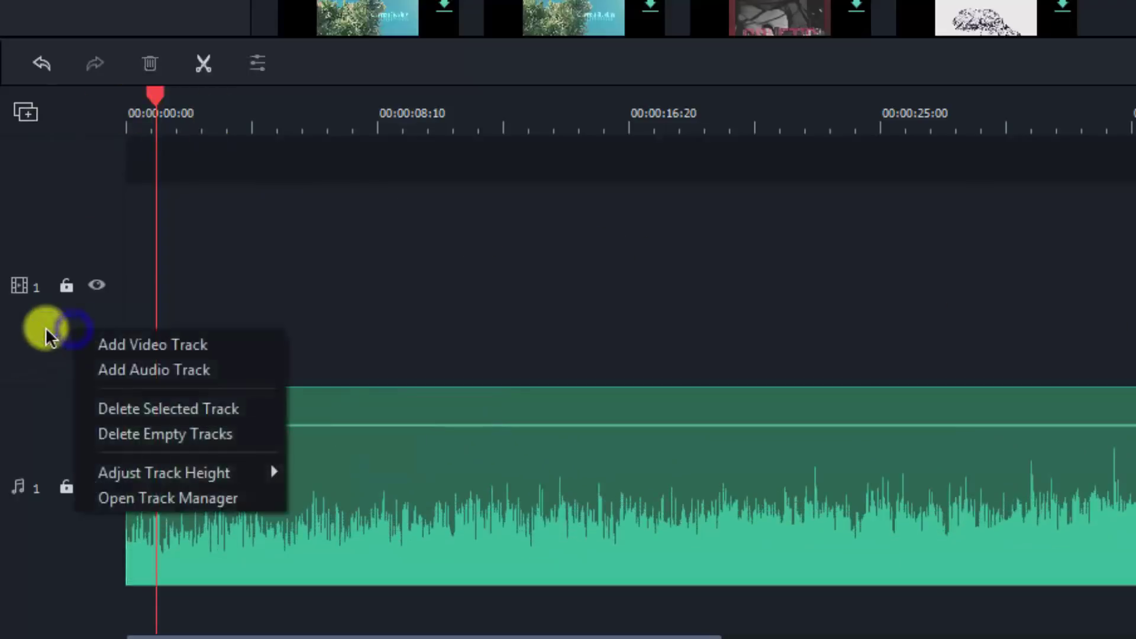
left_click(41, 329)
right_click(70, 346)
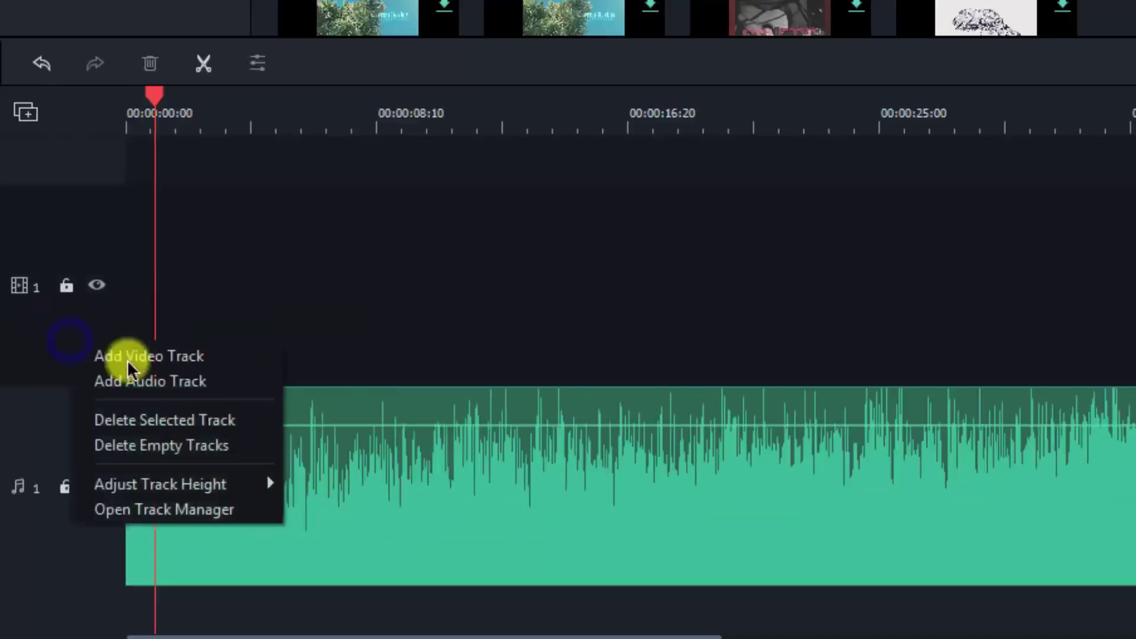
mouse_move(260, 486)
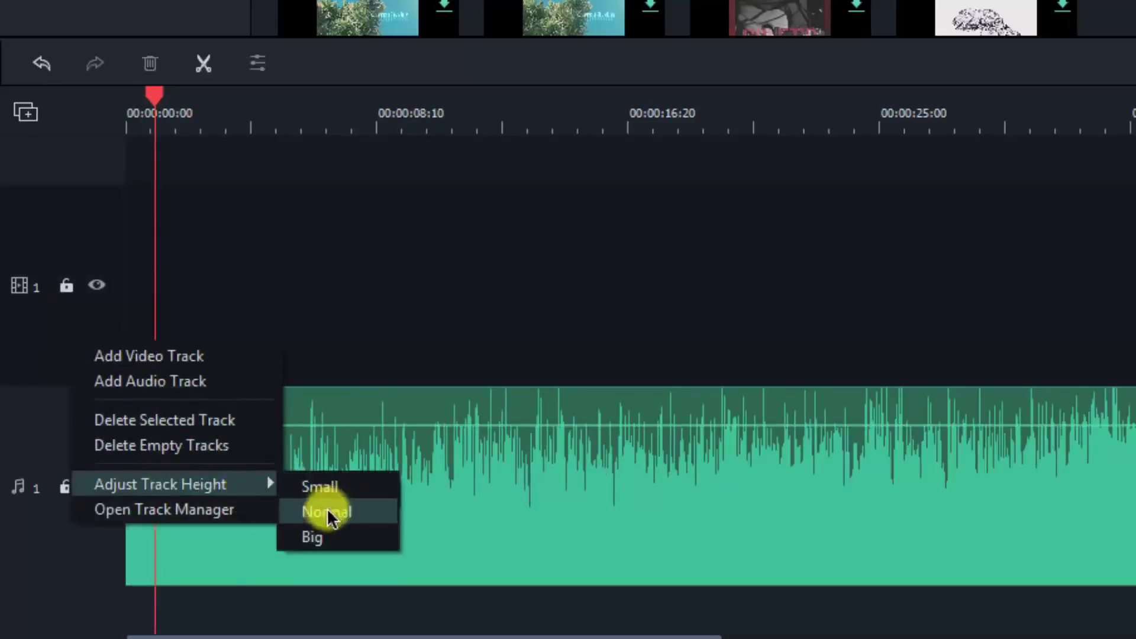
left_click(325, 509)
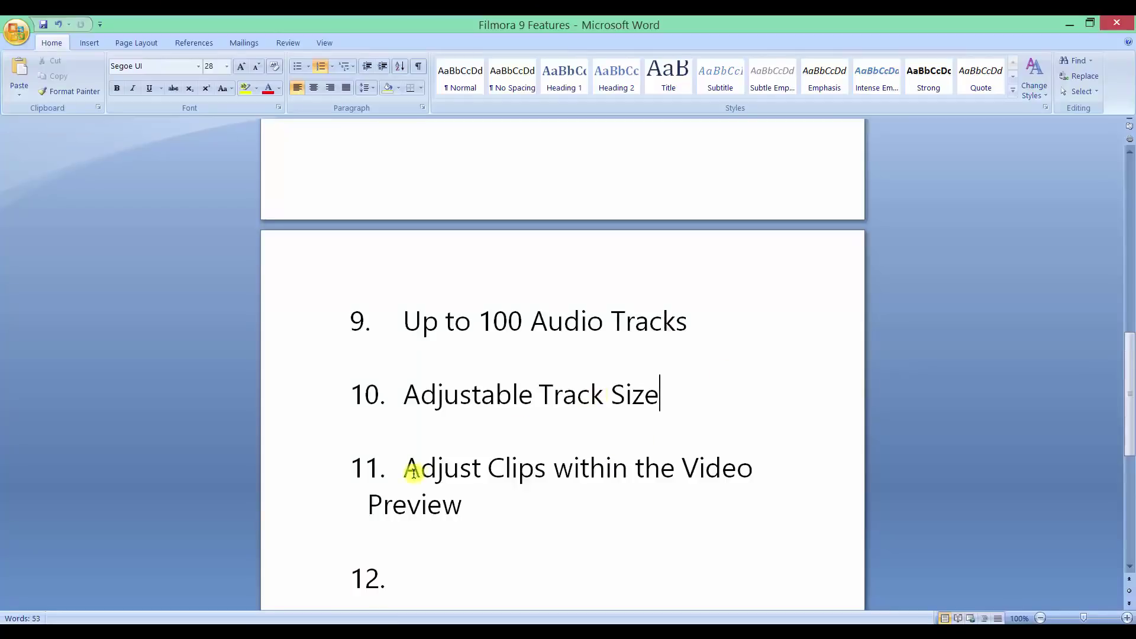
Step: Switch to the Word feature list and highlight item 11, "Adjust Clips within the Video Preview"
triple_click(414, 472)
left_click(493, 463)
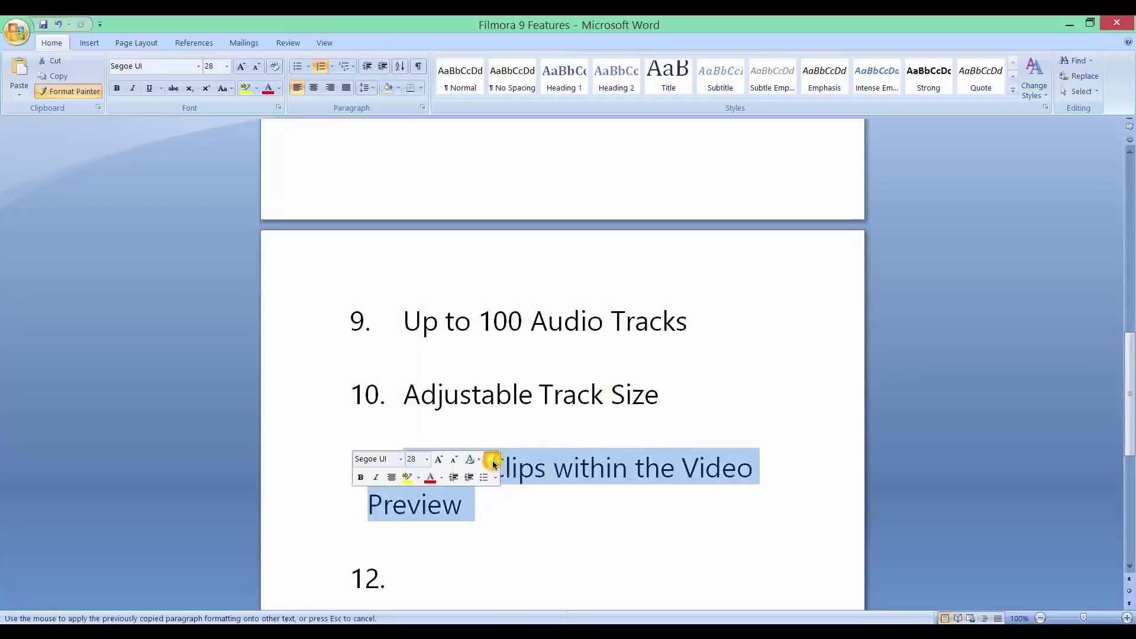
left_click(604, 464)
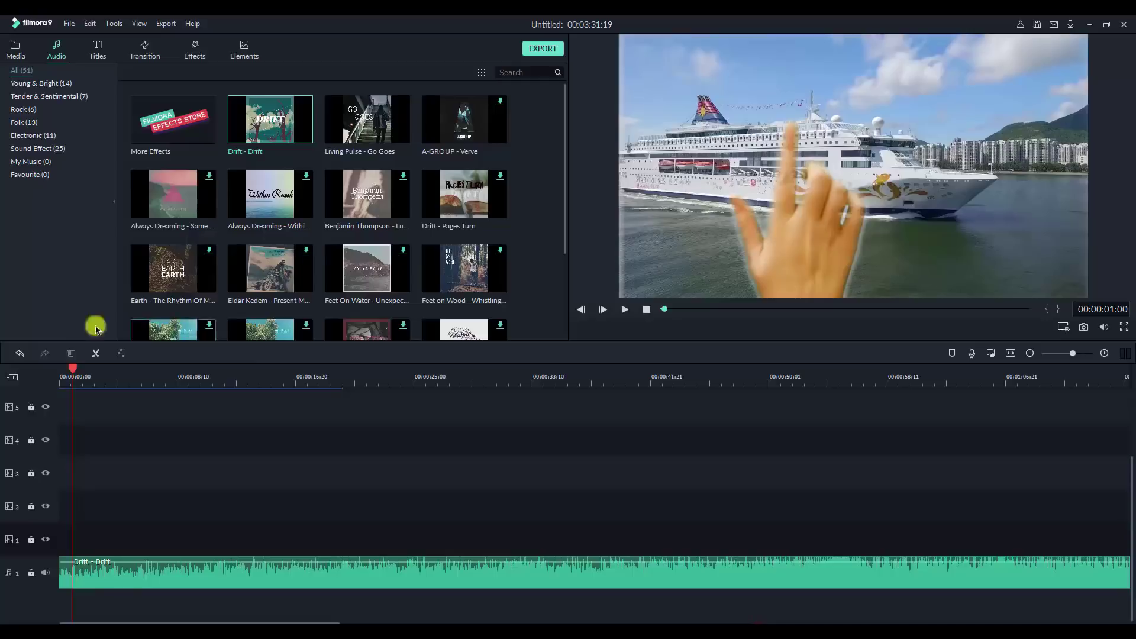
Step: Switch back to Filmora, select Cruise Ship - 3713 in the media library, and play the timeline preview until about 00:00:04:12
left_click(121, 574)
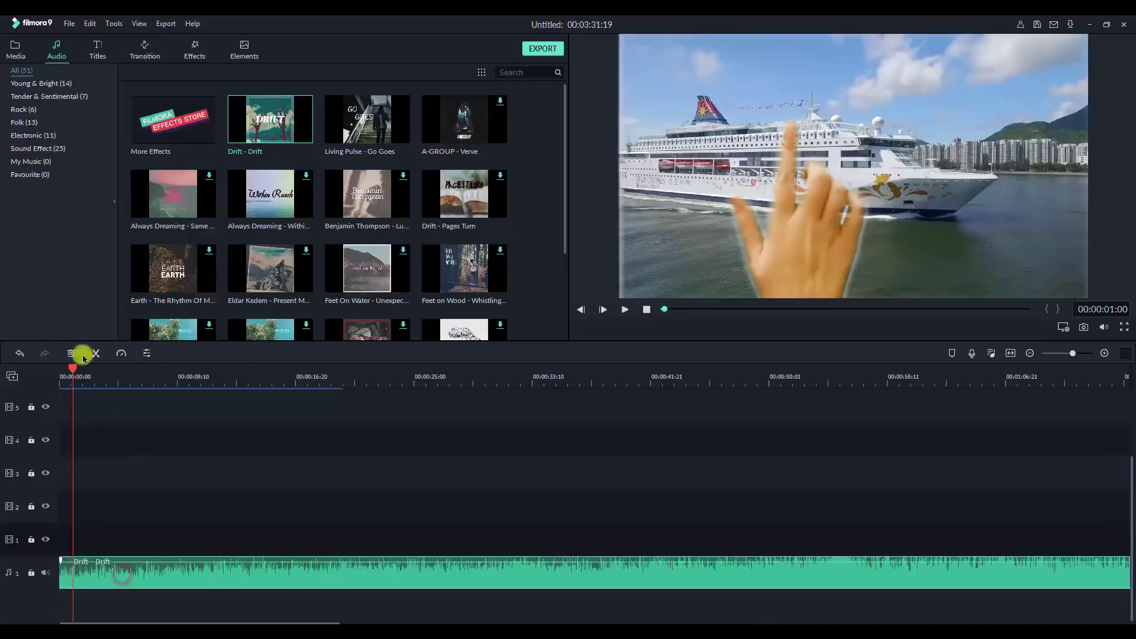
left_click(14, 48)
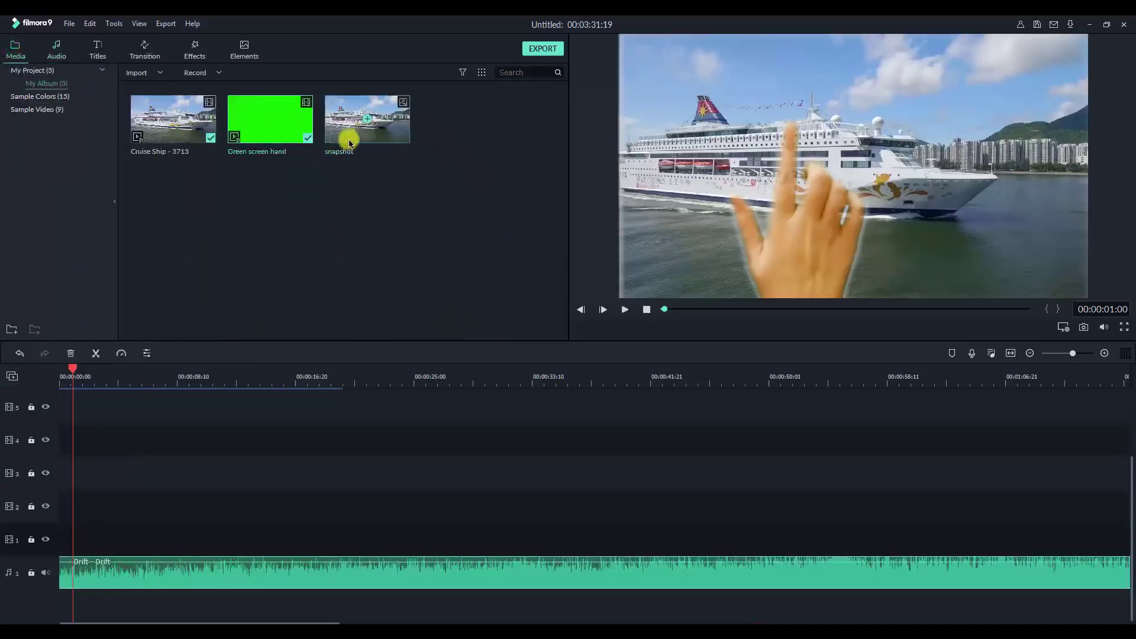
left_click(183, 142)
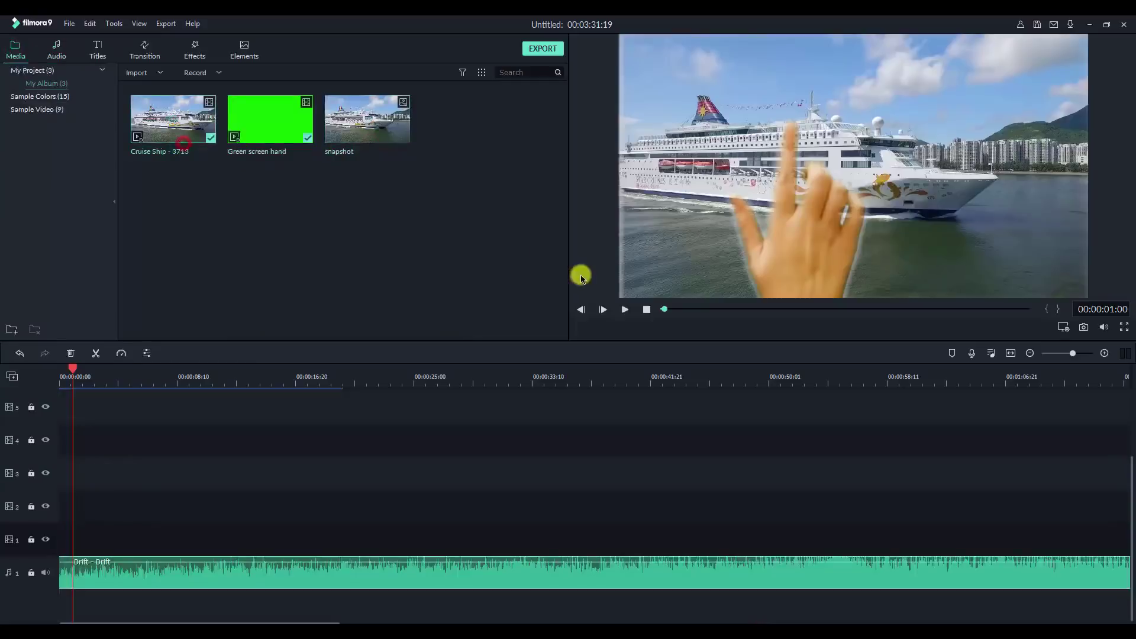
left_click(626, 314)
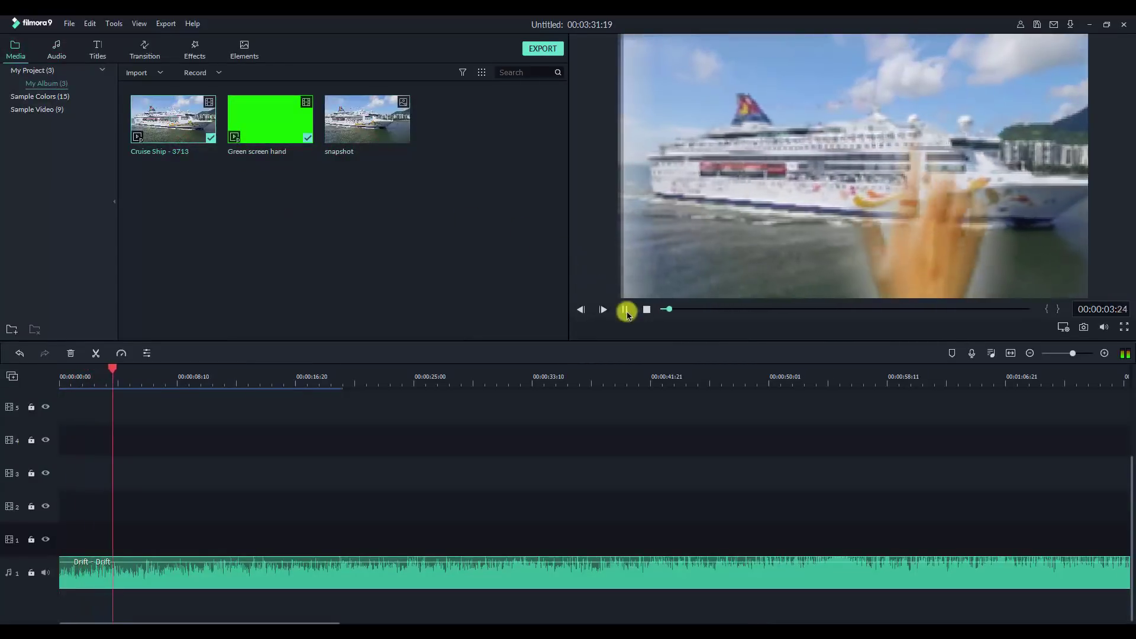
left_click(626, 314)
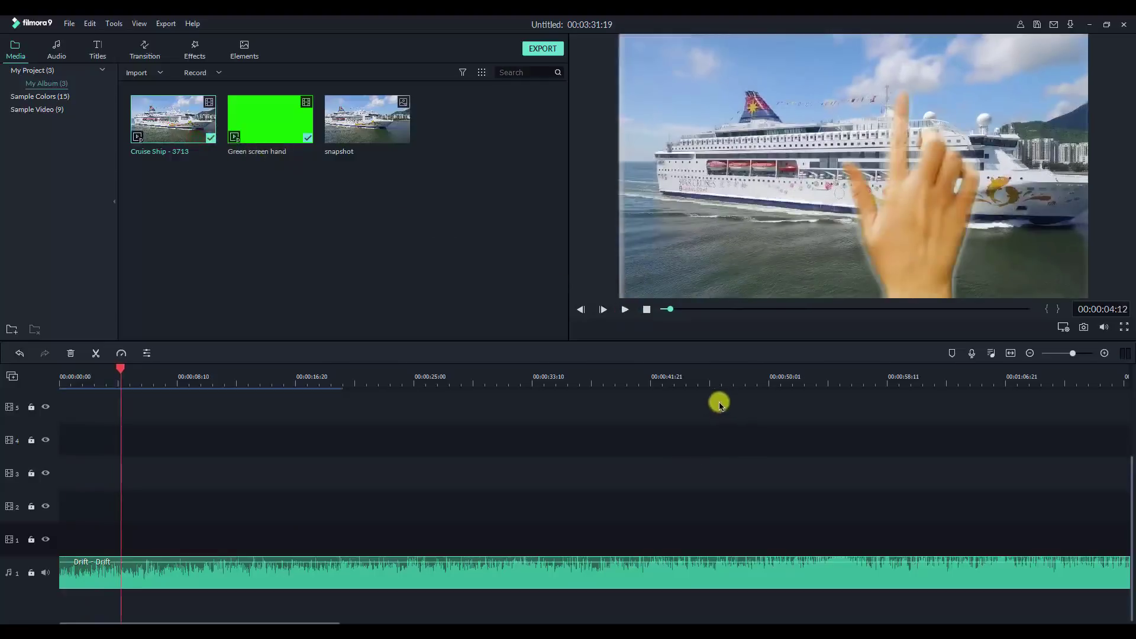
Step: Add the Title 2 preset to the start of video track 4
left_click(98, 49)
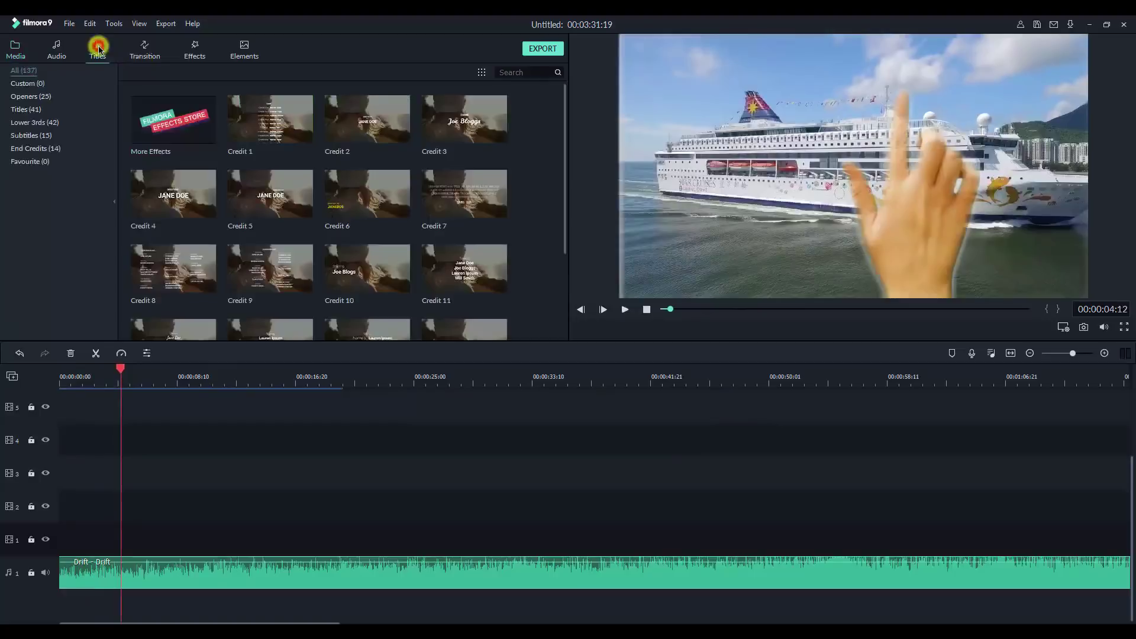
left_click(37, 96)
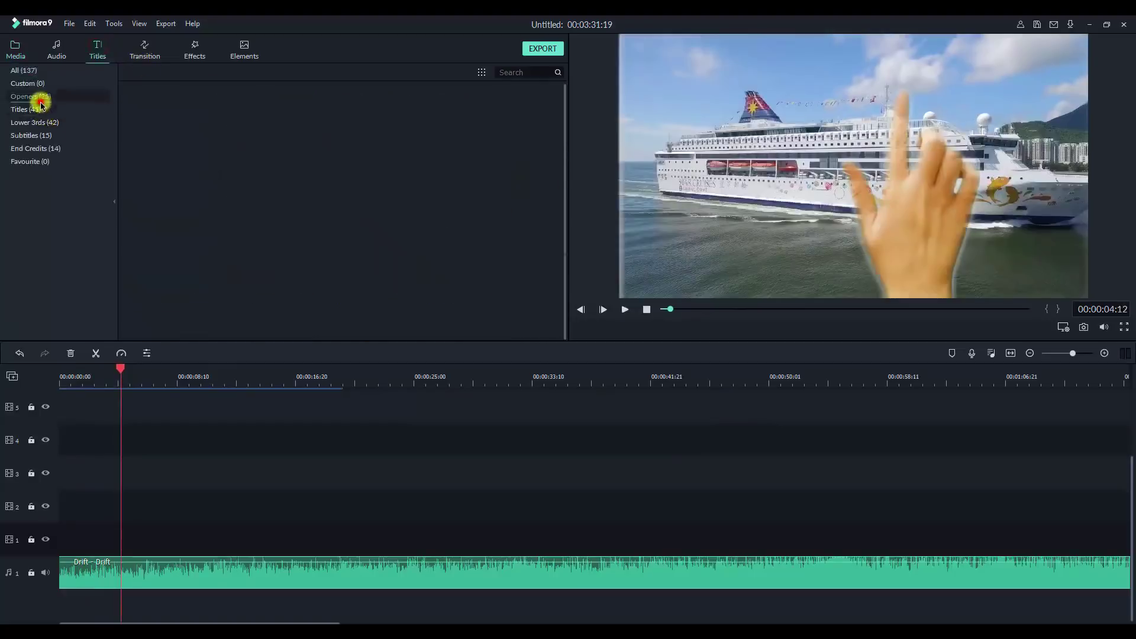
left_click(22, 71)
left_click(33, 111)
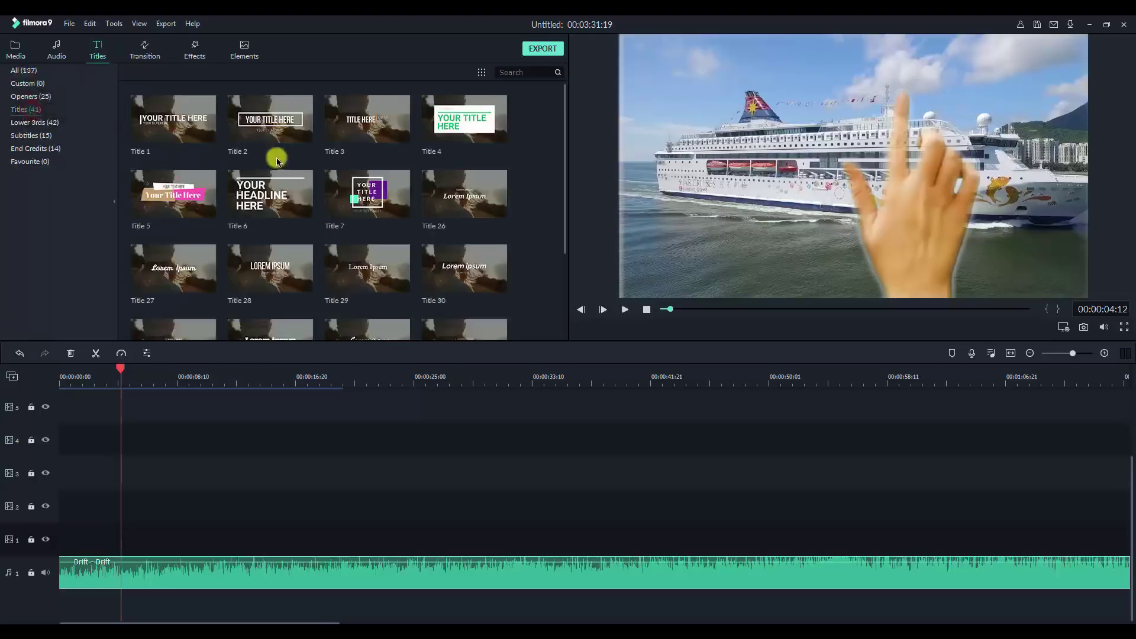
left_click_drag(300, 136, 55, 453)
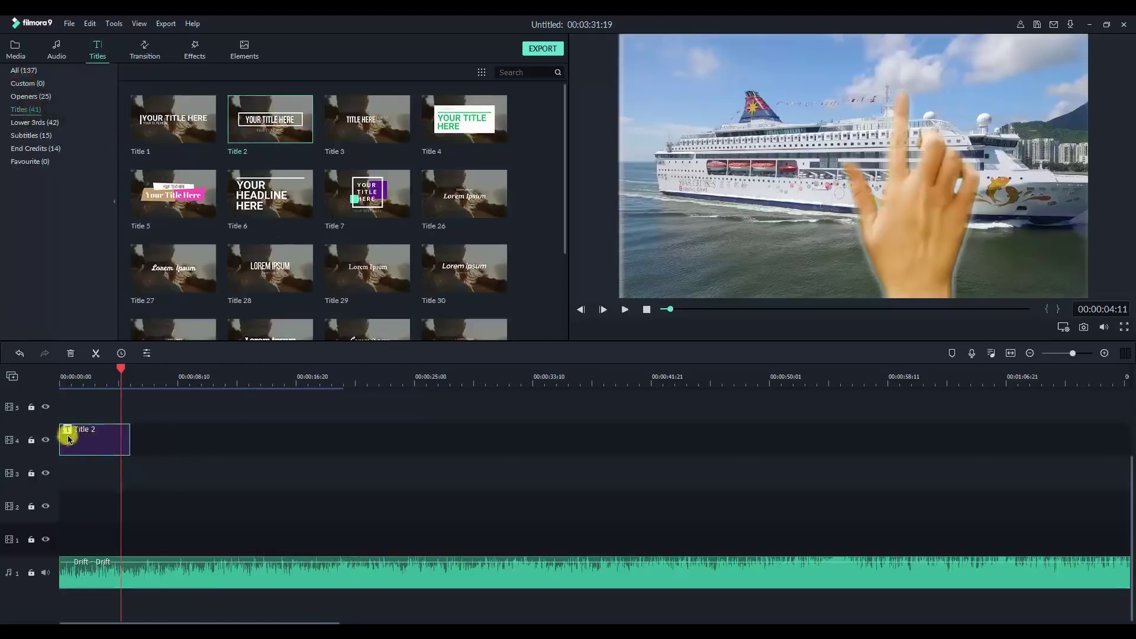
Step: Examine the Title 2 clip's text, transform and compositing settings and the Drift clip's audio settings
double_click(68, 438)
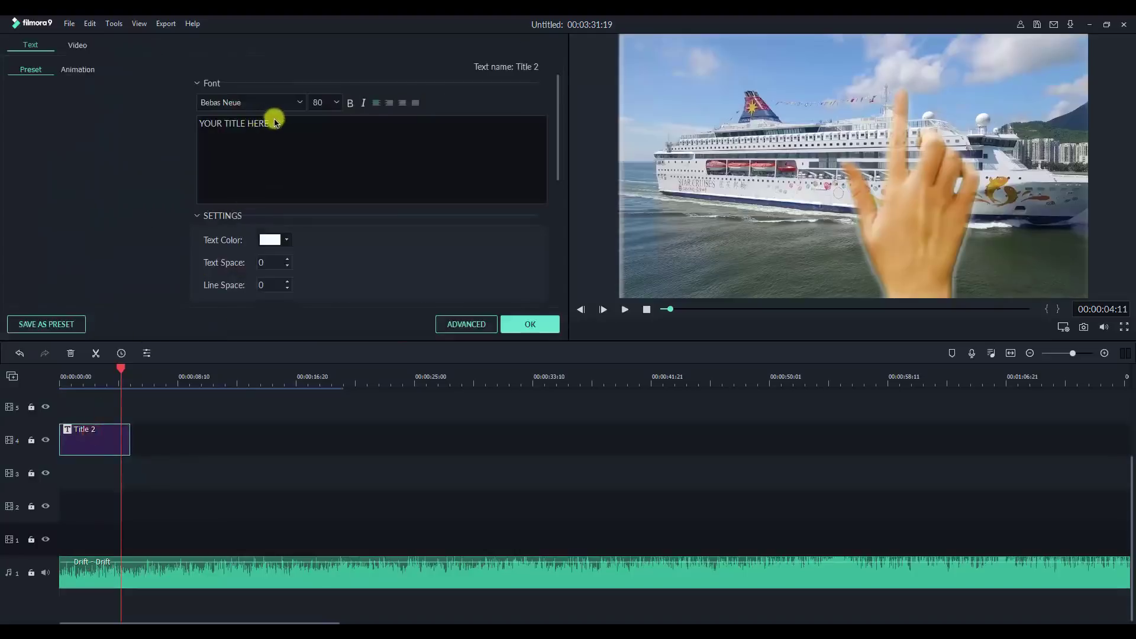
left_click_drag(277, 125, 194, 126)
left_click(228, 144)
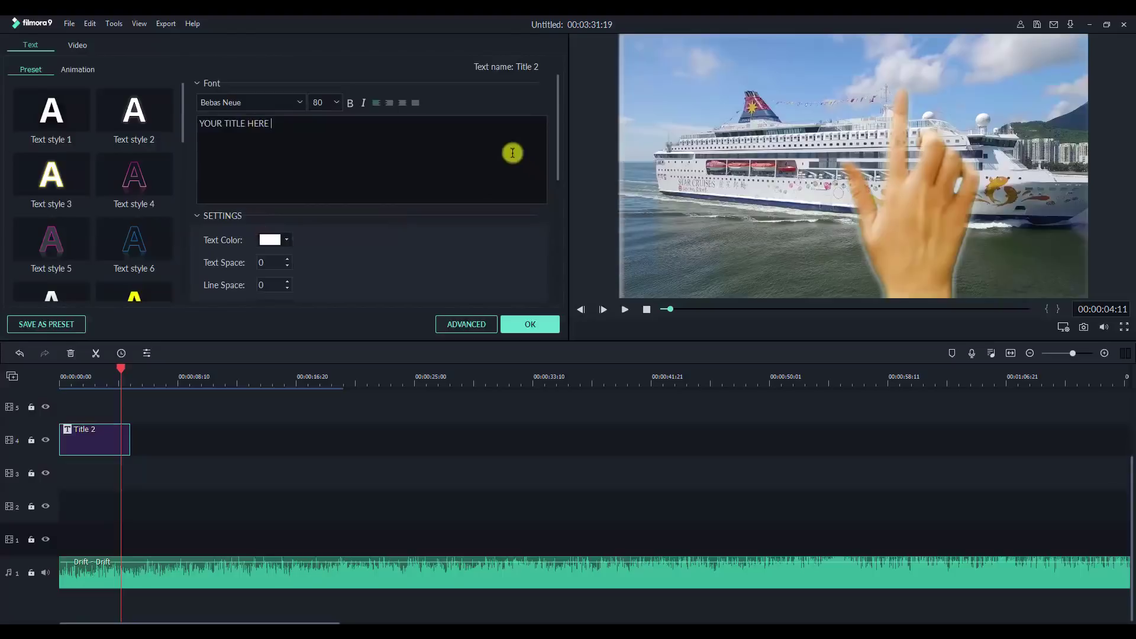
left_click_drag(559, 139, 561, 270)
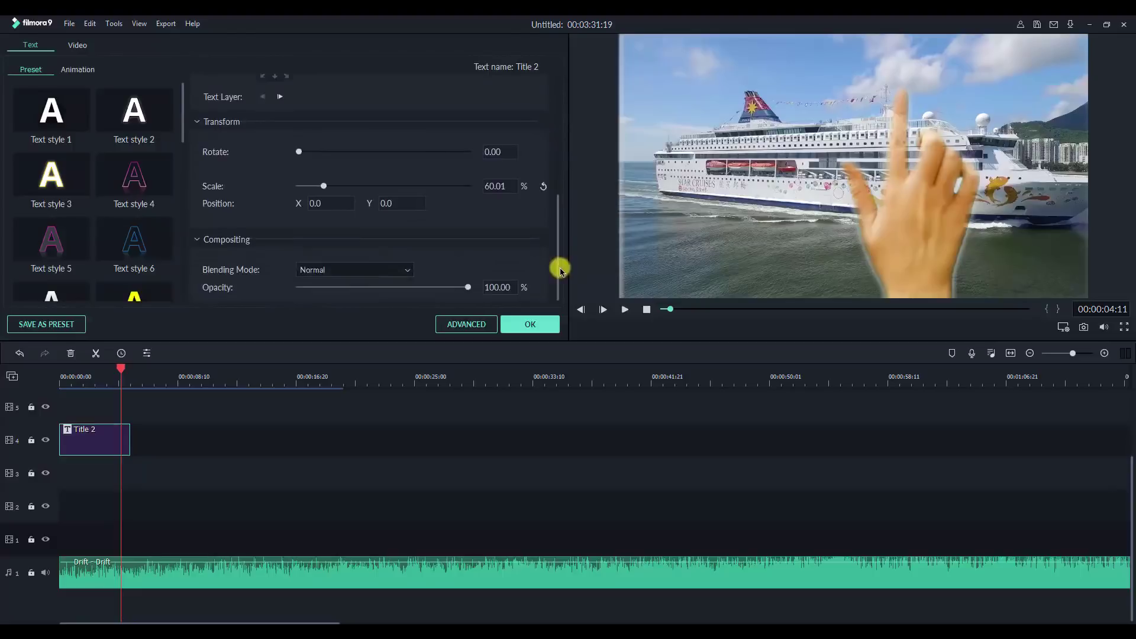
left_click(520, 325)
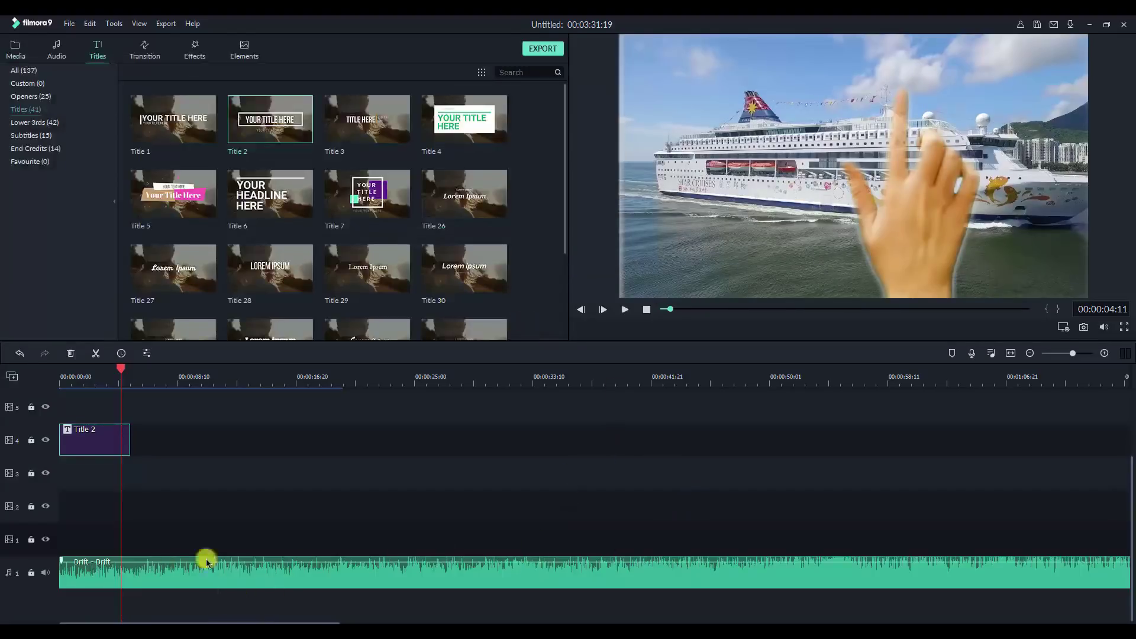
double_click(284, 580)
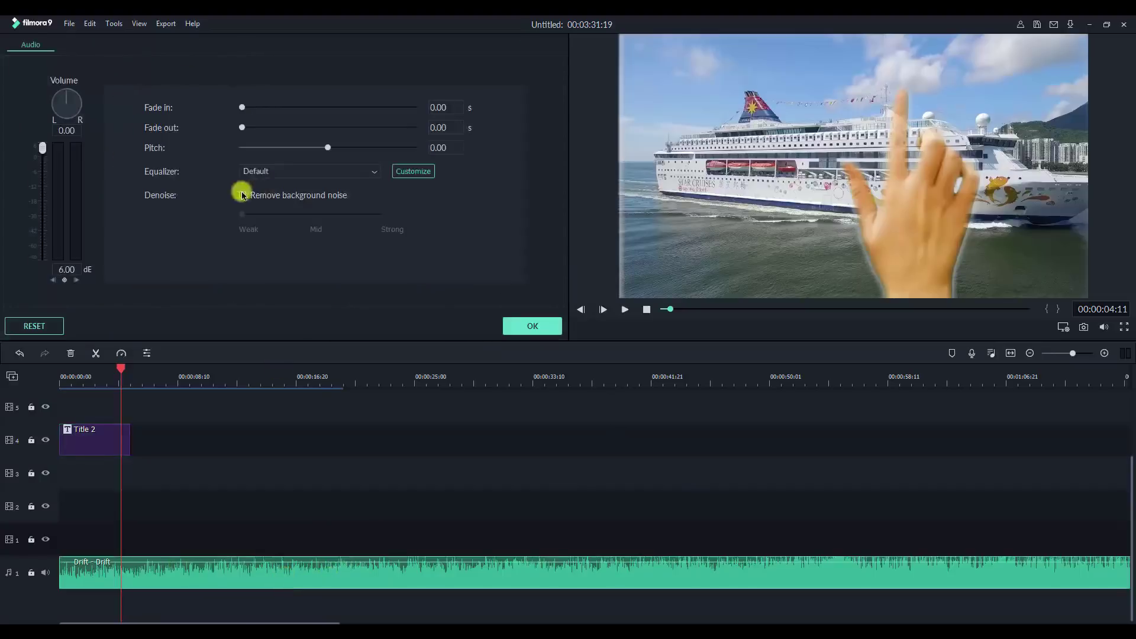
left_click(524, 327)
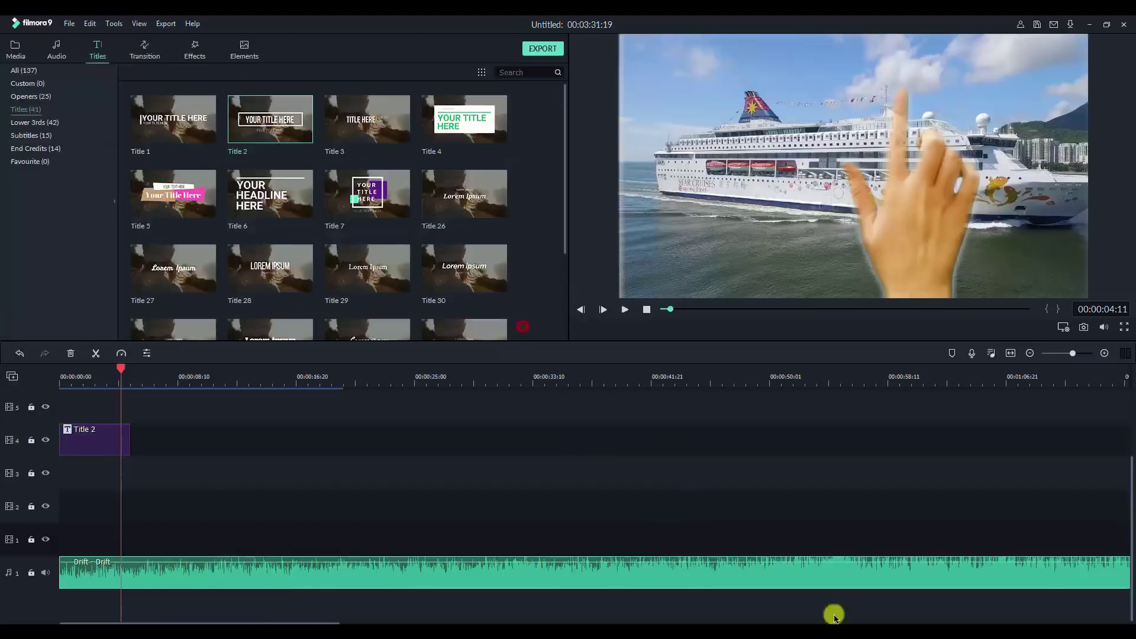
Step: Examine the cruise ship clip's video settings, including Transform, Compositing, Stabilization, Chroma Key and Lens Correction
left_click_drag(1130, 523, 1092, 444)
double_click(257, 472)
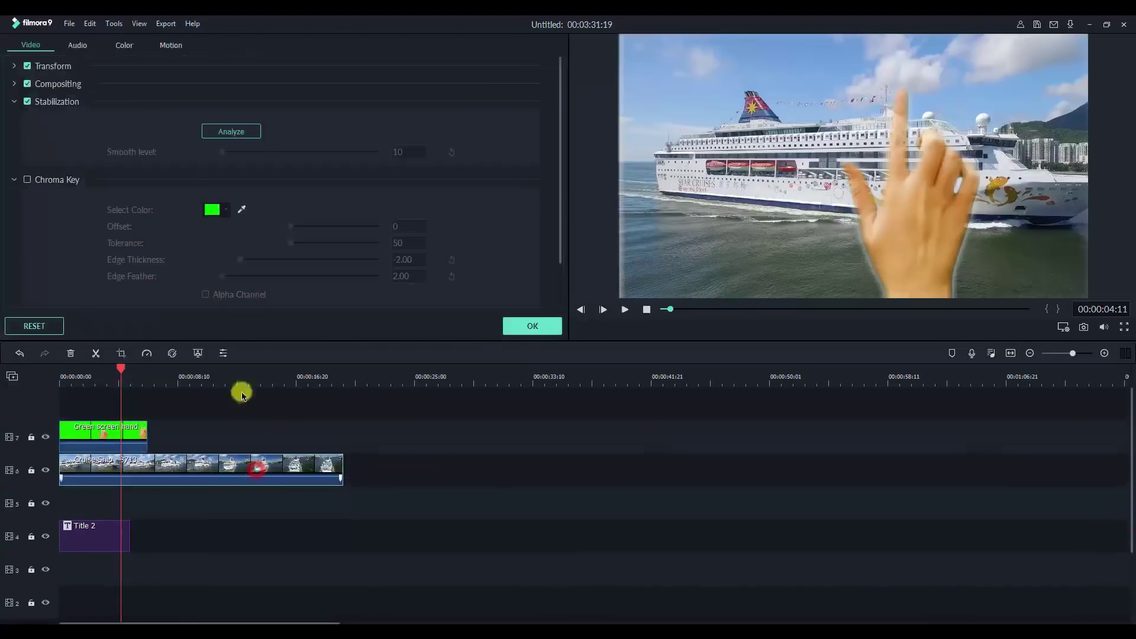
left_click(16, 65)
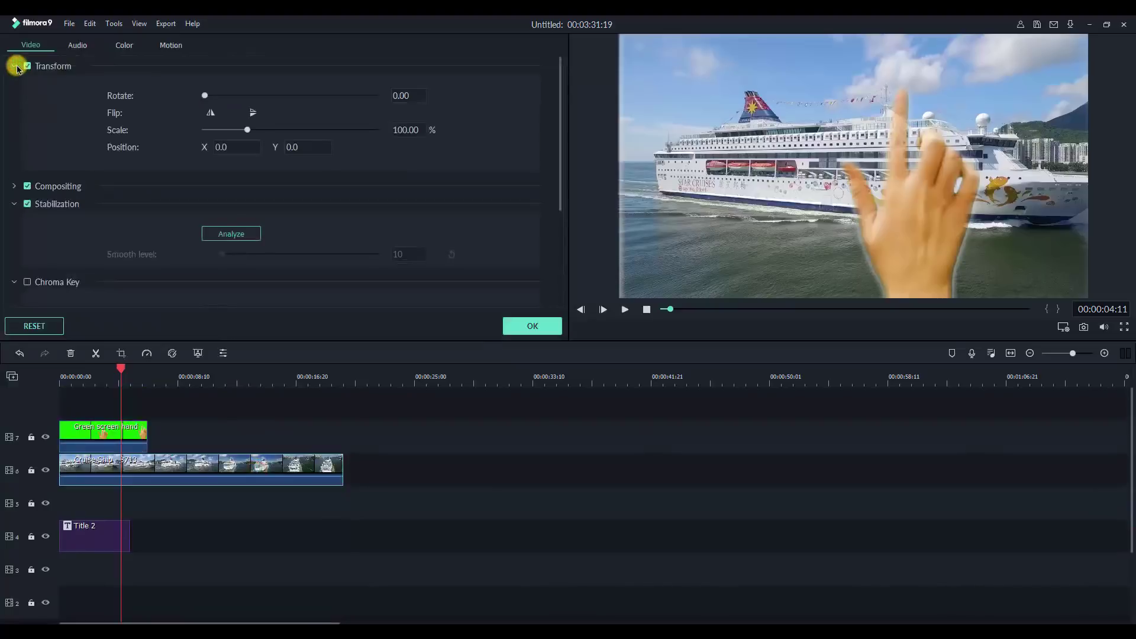
left_click(15, 66)
left_click(16, 85)
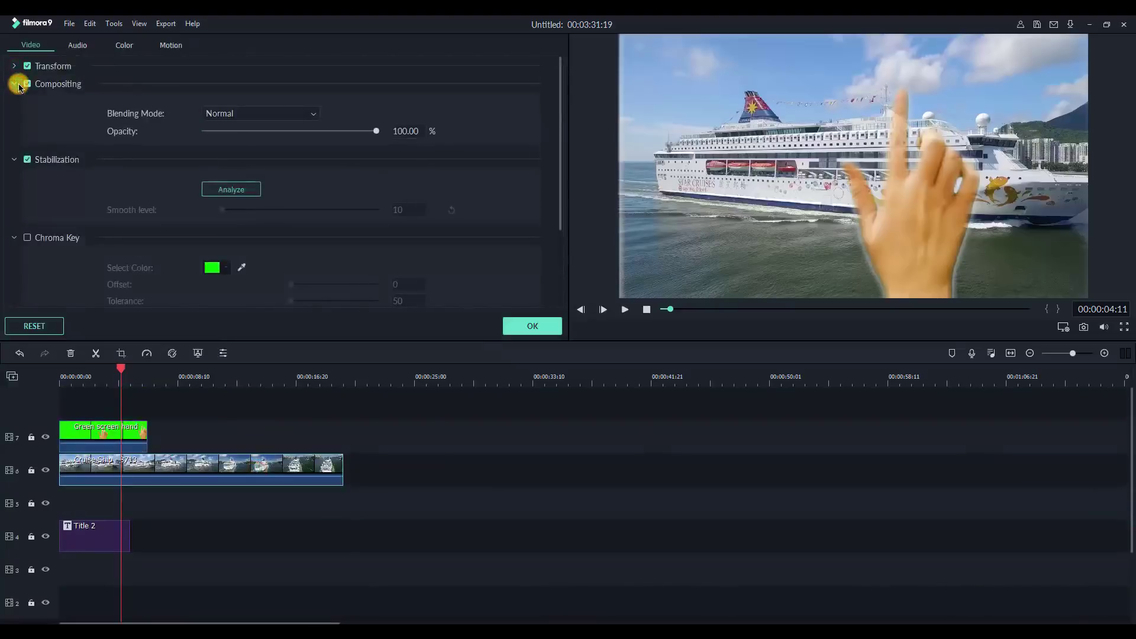
left_click(18, 84)
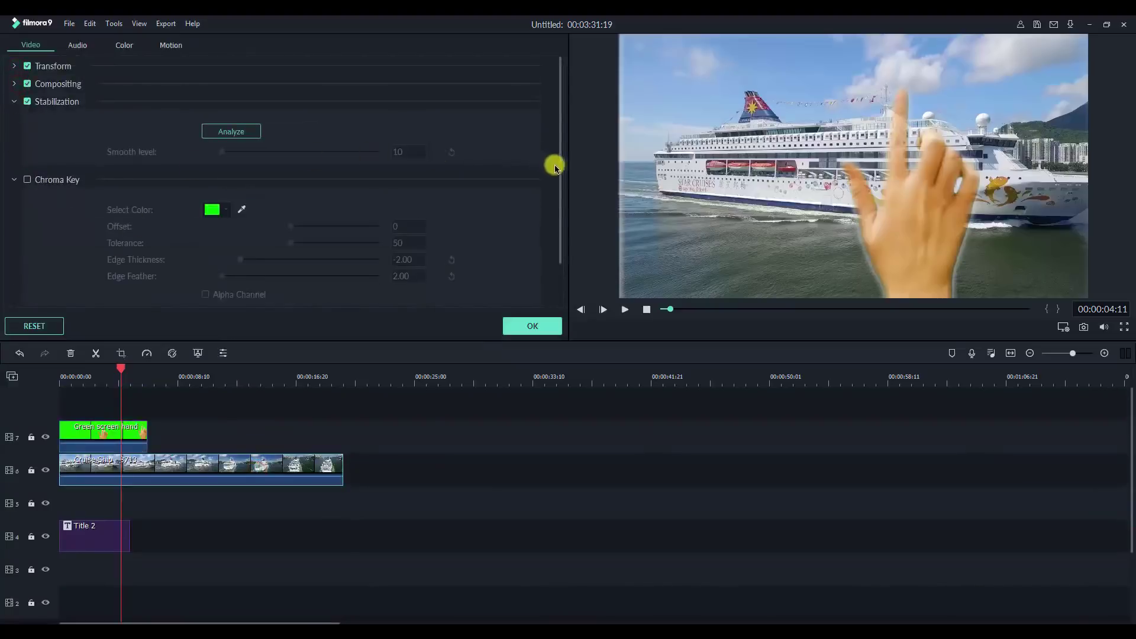
left_click_drag(556, 175, 559, 280)
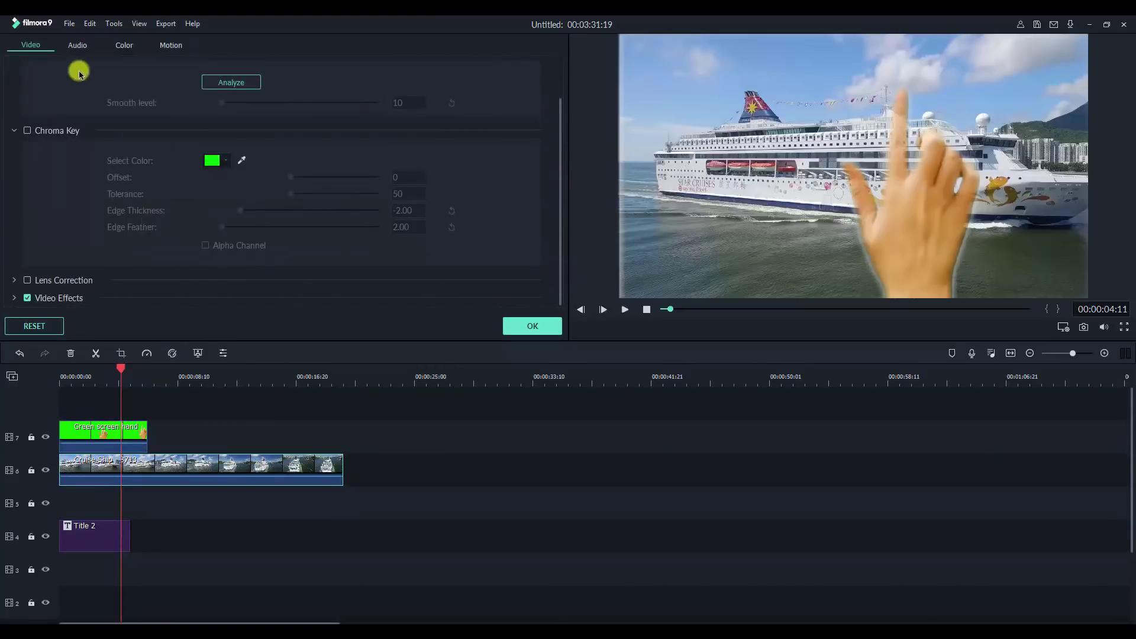
Step: Examine the cruise ship clip's audio and color settings, including the available 3D LUT presets
left_click(78, 45)
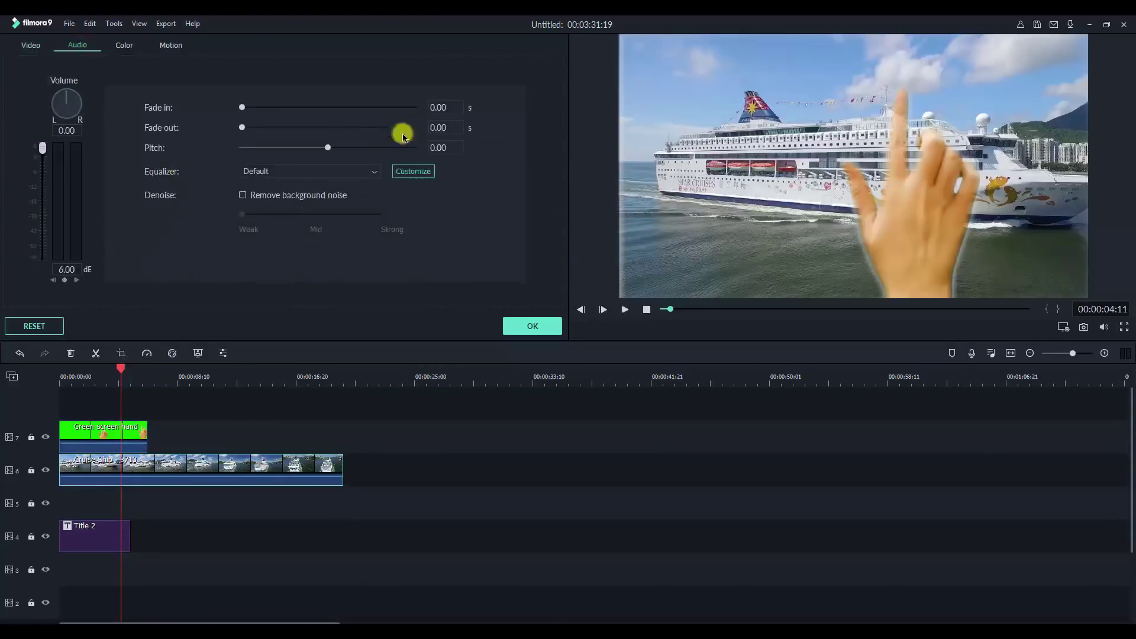
left_click(125, 44)
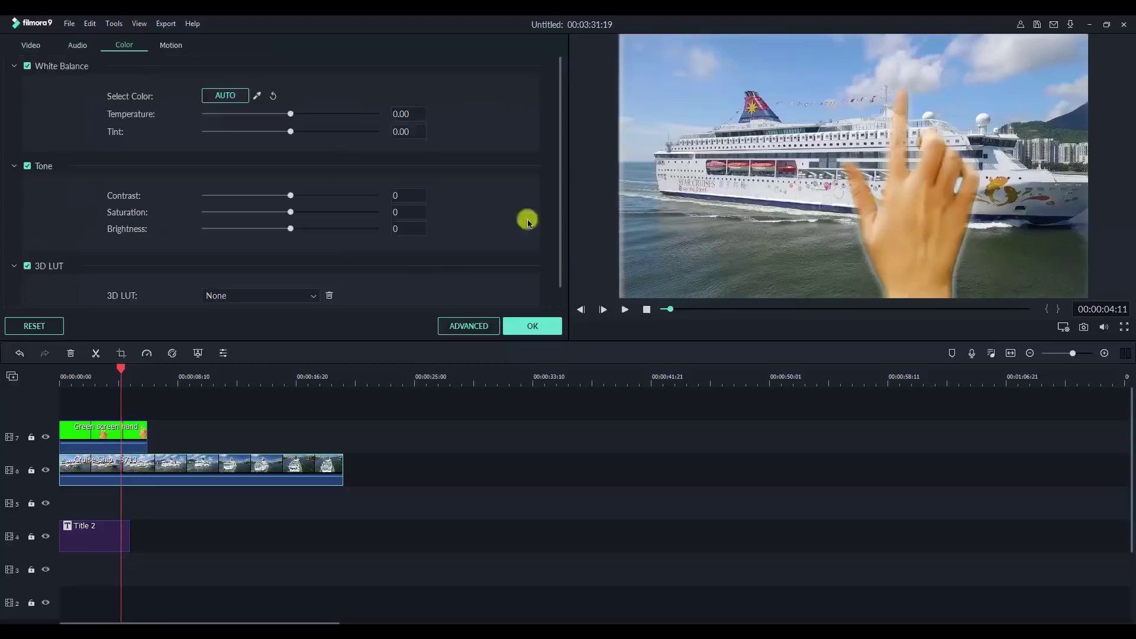
left_click(270, 299)
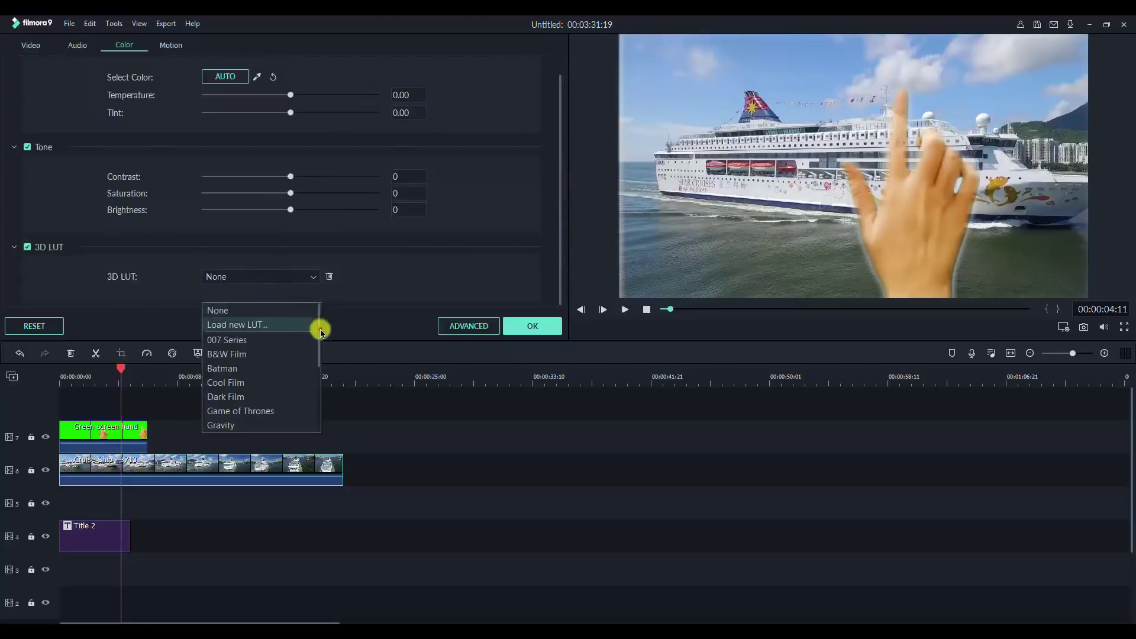
left_click_drag(317, 328, 317, 411)
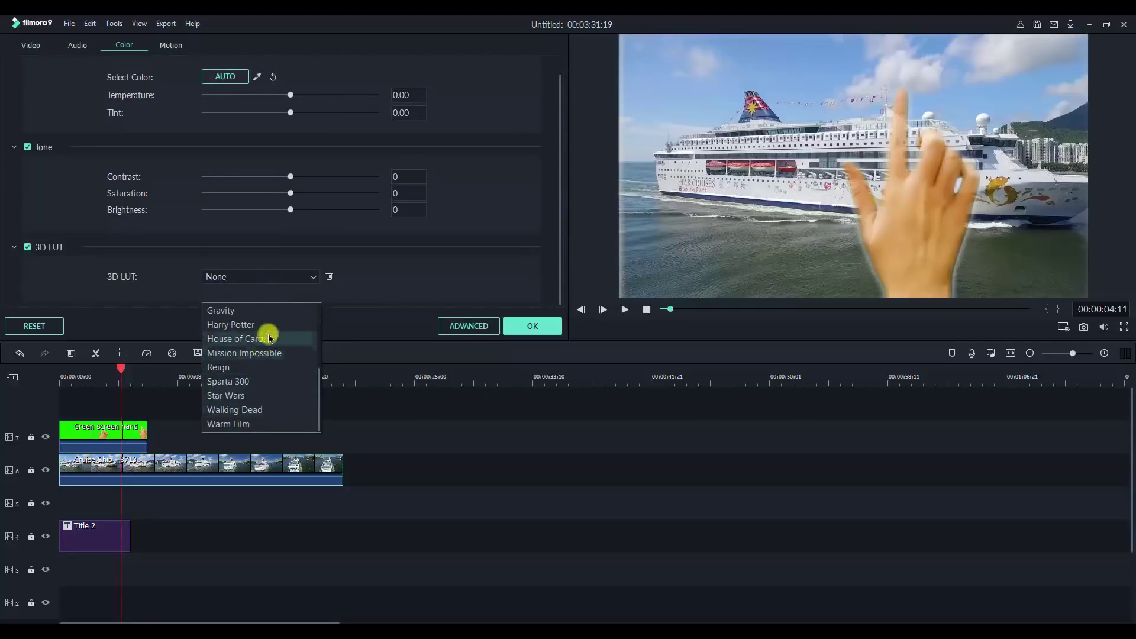
Step: Apply the To the Left 2 motion preset to the cruise ship clip
left_click(170, 43)
left_click(170, 43)
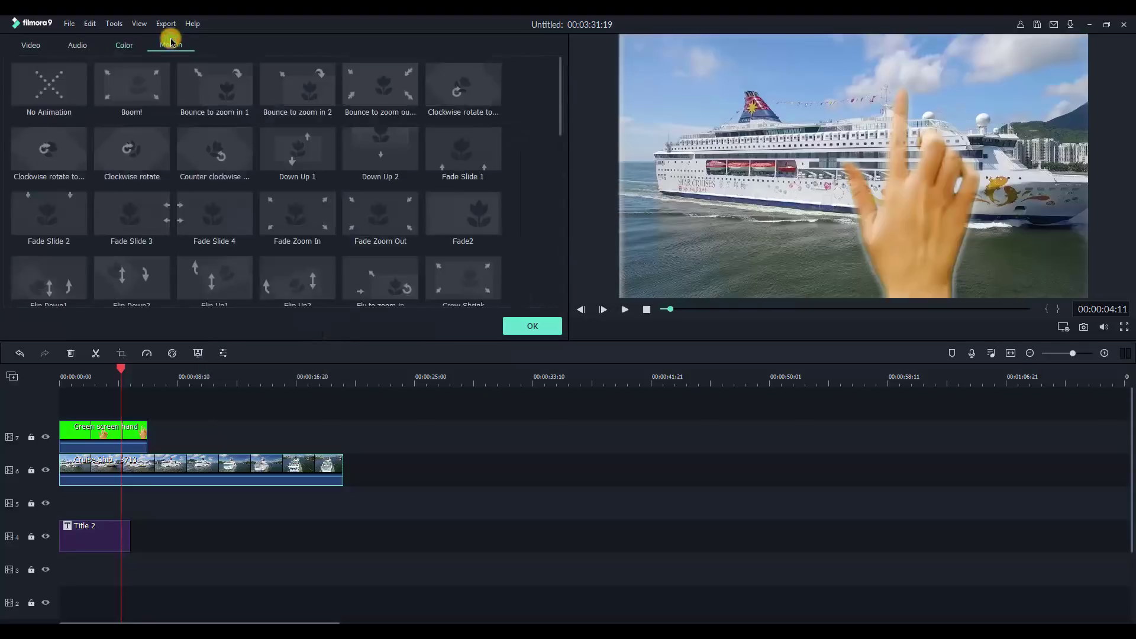
left_click_drag(561, 127, 557, 254)
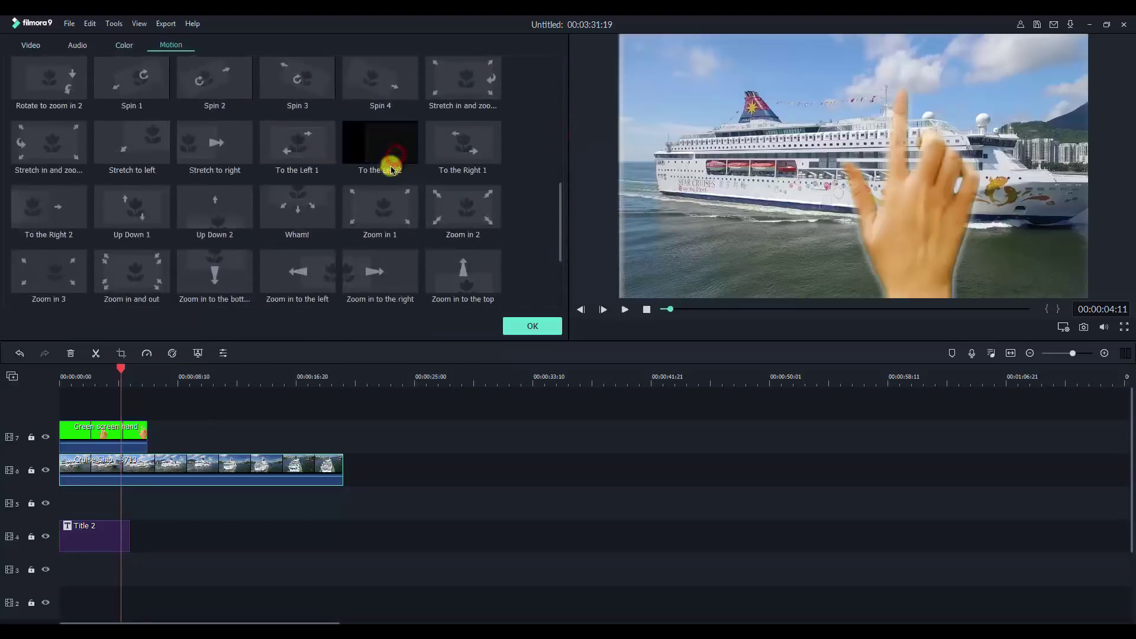
left_click(391, 170)
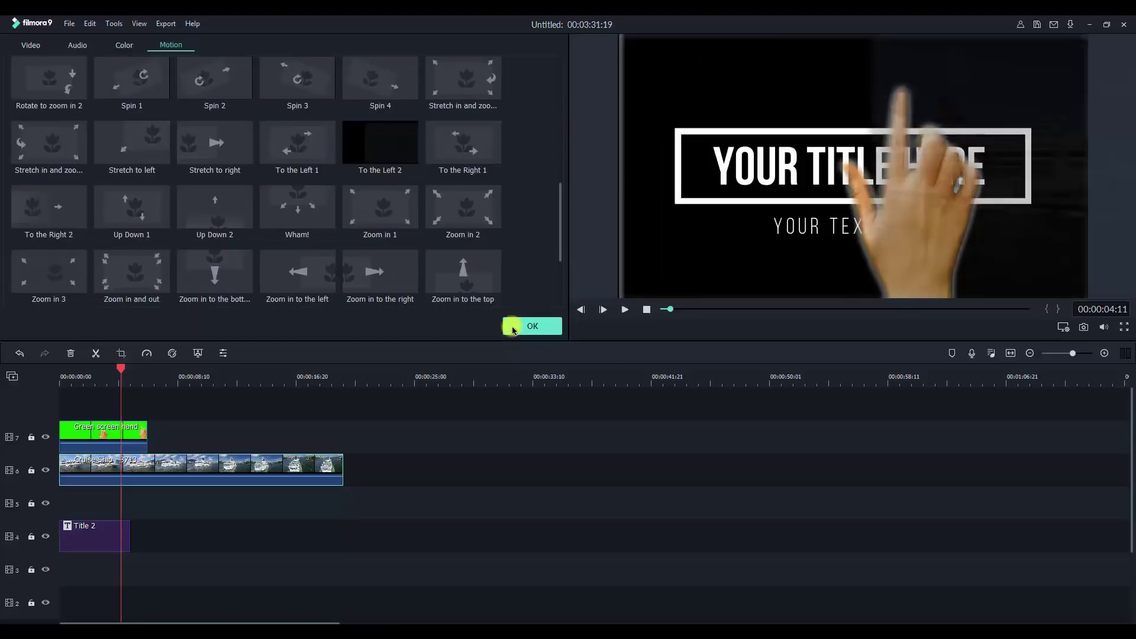
left_click(521, 327)
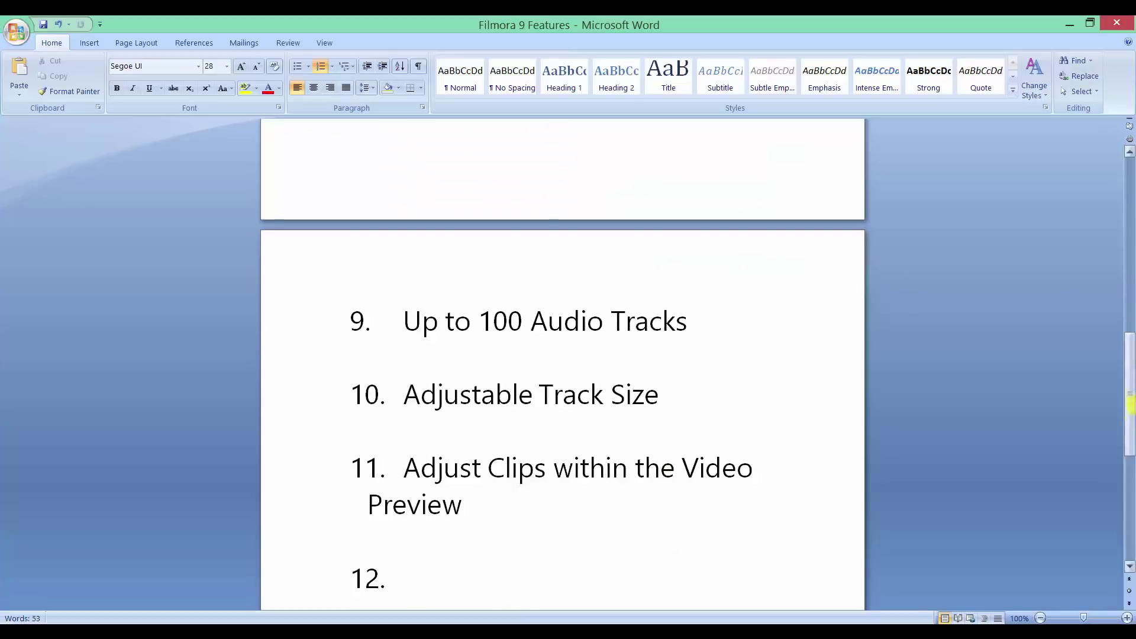
Step: Review the feature list in Microsoft Word and the audio and media libraries in Filmora9
left_click_drag(1131, 405, 1130, 215)
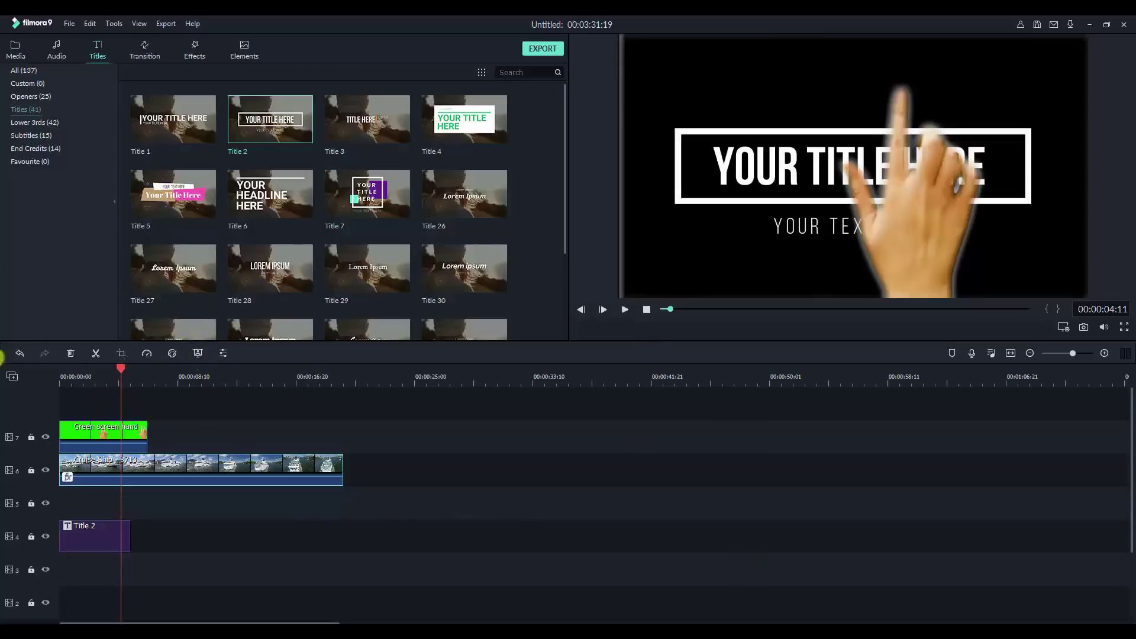
left_click(56, 48)
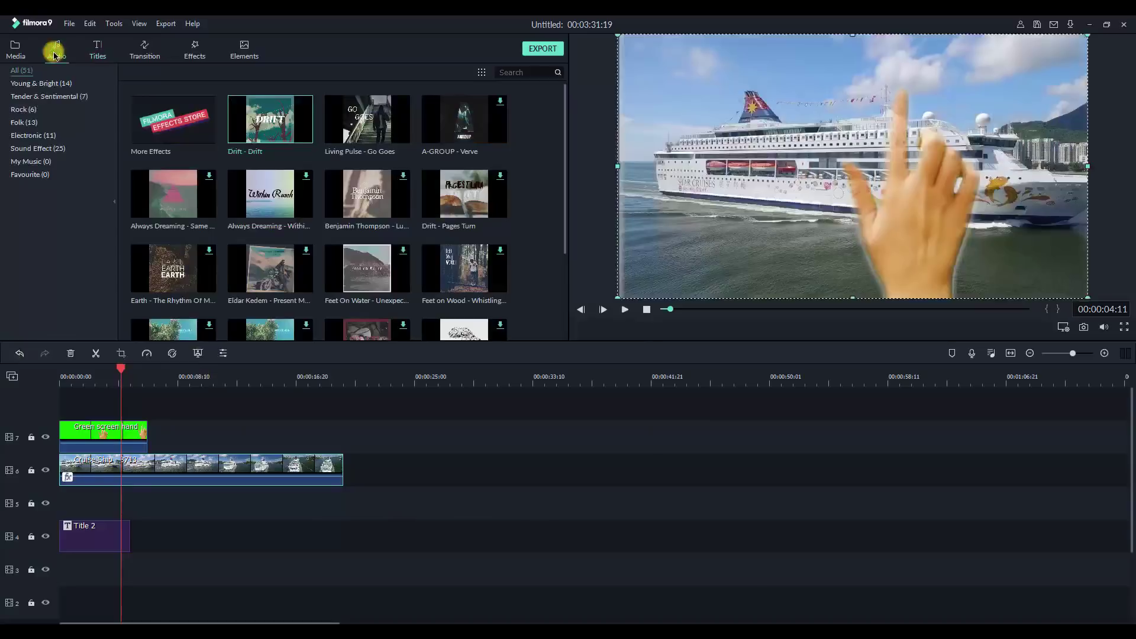
left_click(20, 53)
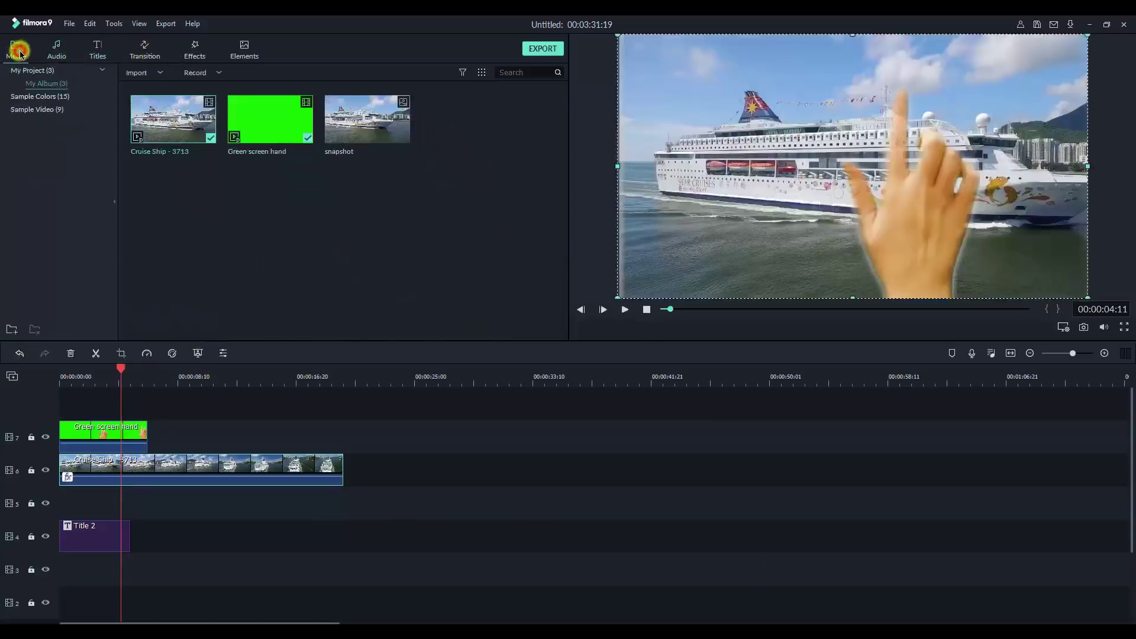
Step: Examine the export options, including MP4 quality settings, the WMV format and device export, and the Elements library
left_click(544, 46)
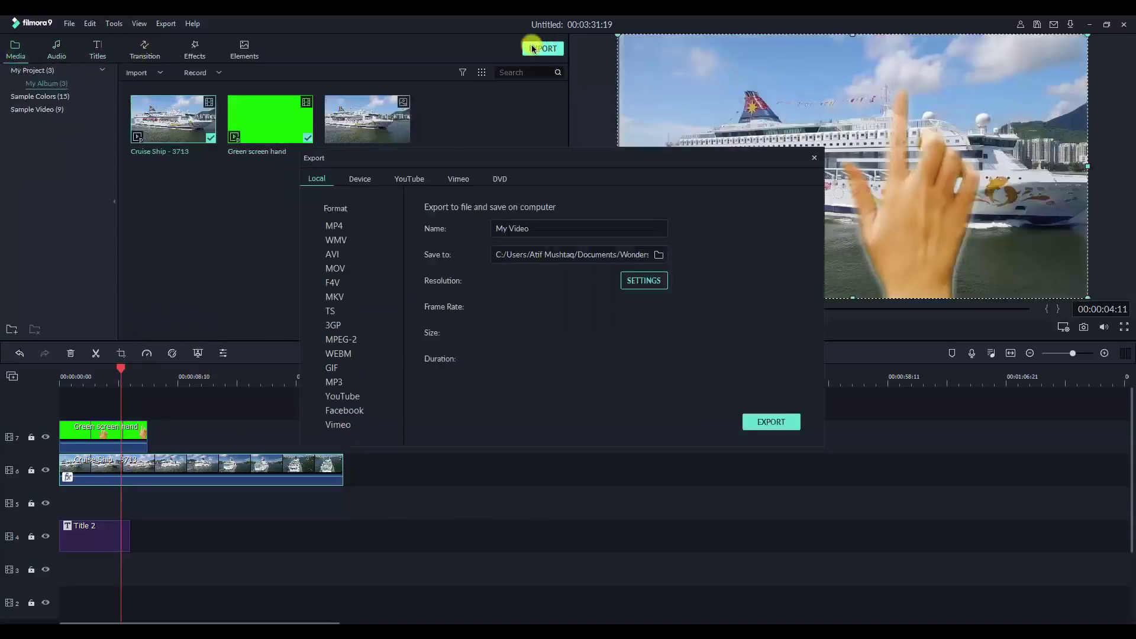
mouse_move(535, 160)
left_mouse_down()
mouse_move(584, 160)
mouse_move(588, 194)
left_mouse_up()
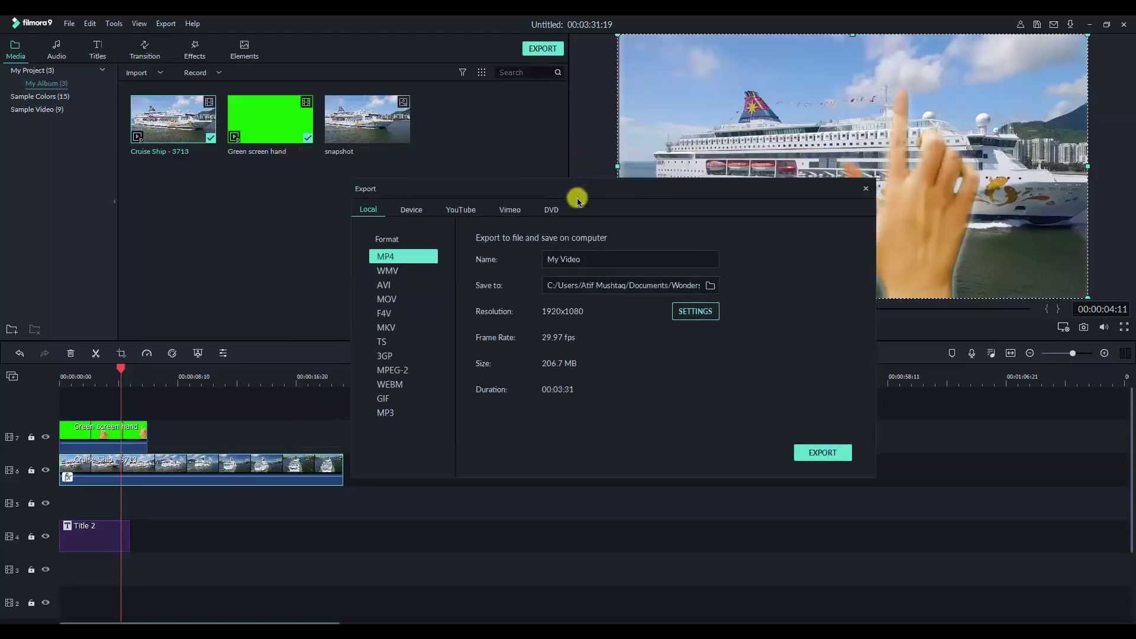
left_click(687, 312)
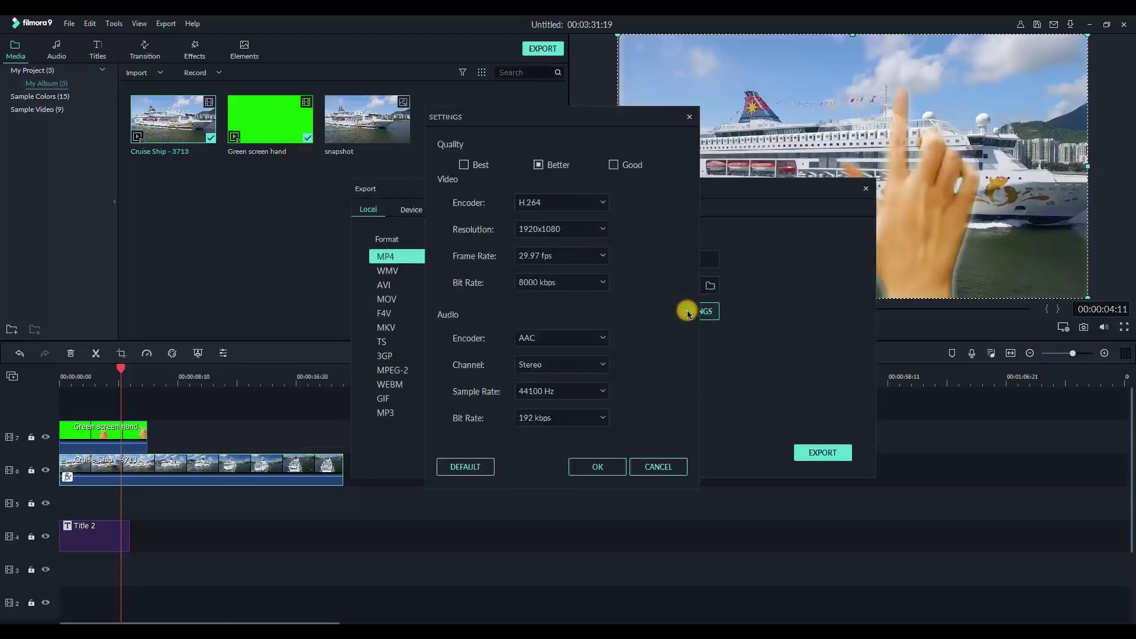
left_click(571, 471)
left_click(406, 273)
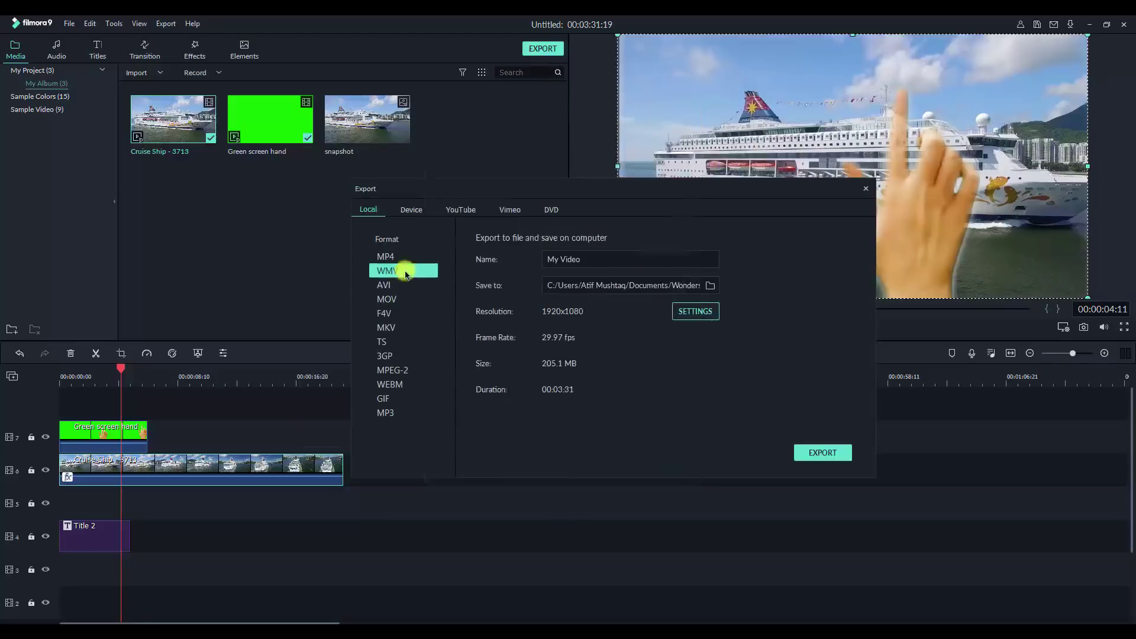
left_click(408, 207)
left_click(245, 52)
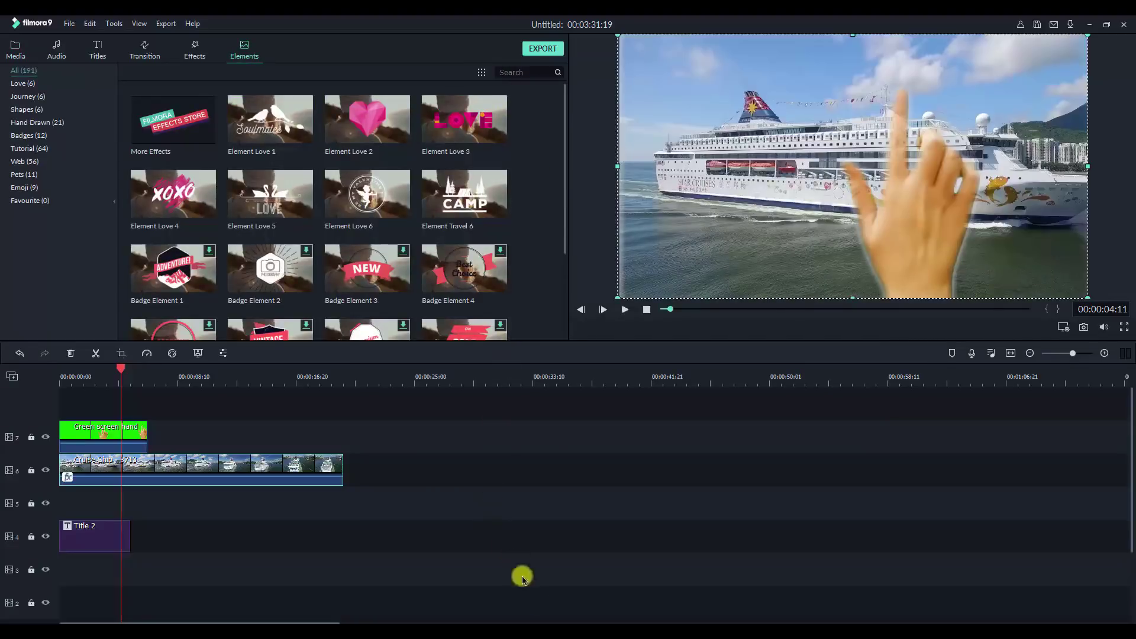
Step: Switch to the web browser and look through the Community posts of the Software Learning YouTube channel
left_click(541, 628)
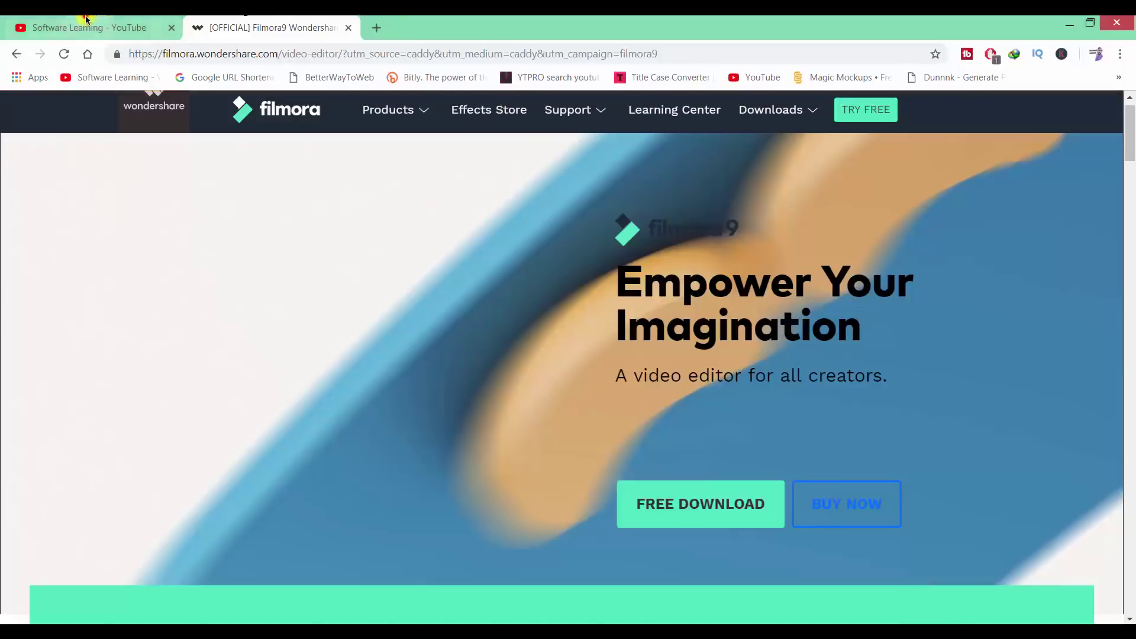
left_click(52, 37)
left_click(390, 403)
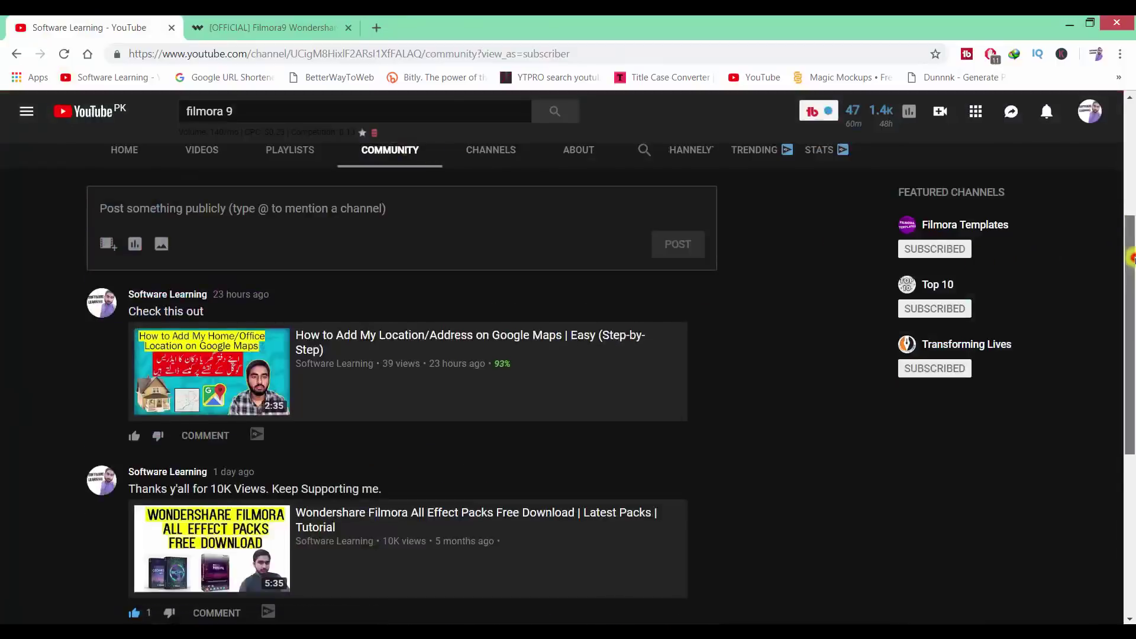
left_click_drag(1131, 260, 1126, 432)
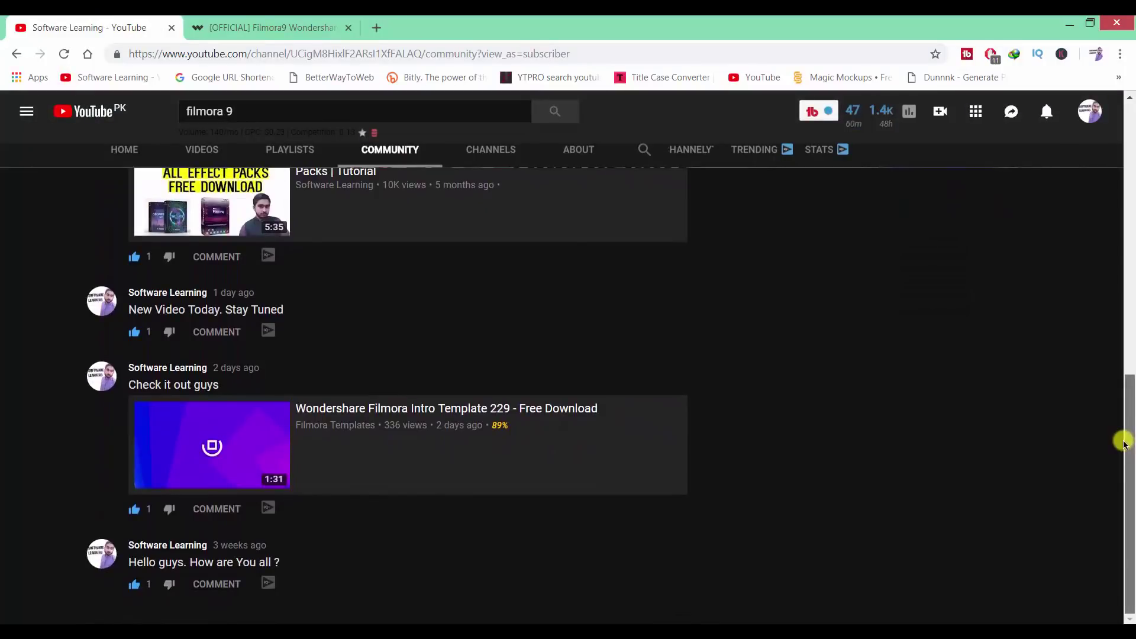
left_click_drag(1125, 443, 1130, 142)
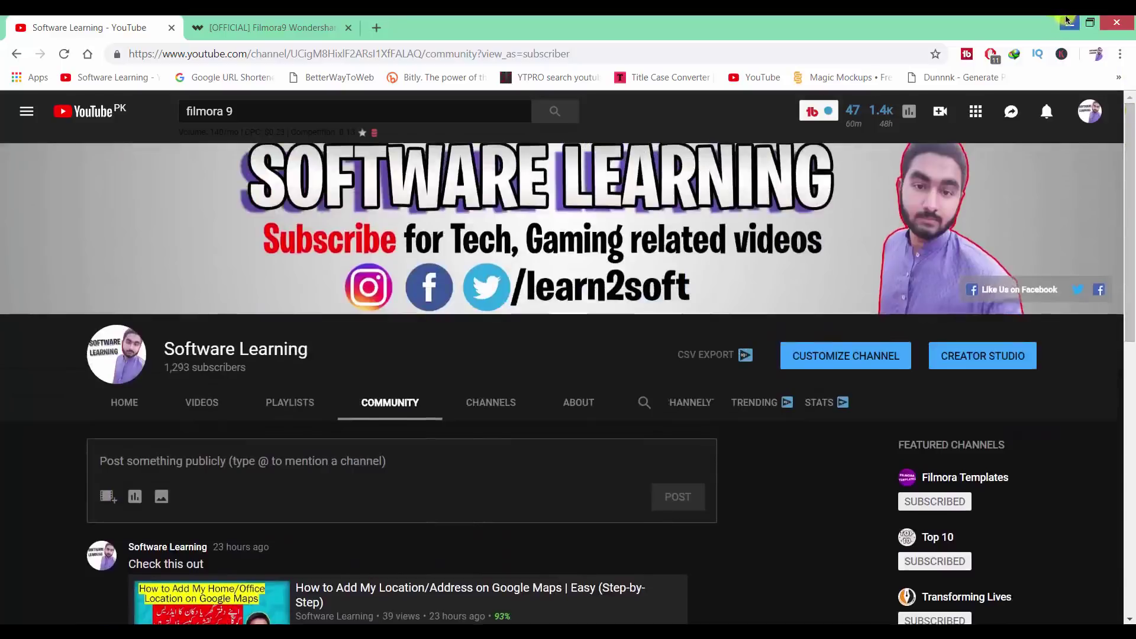